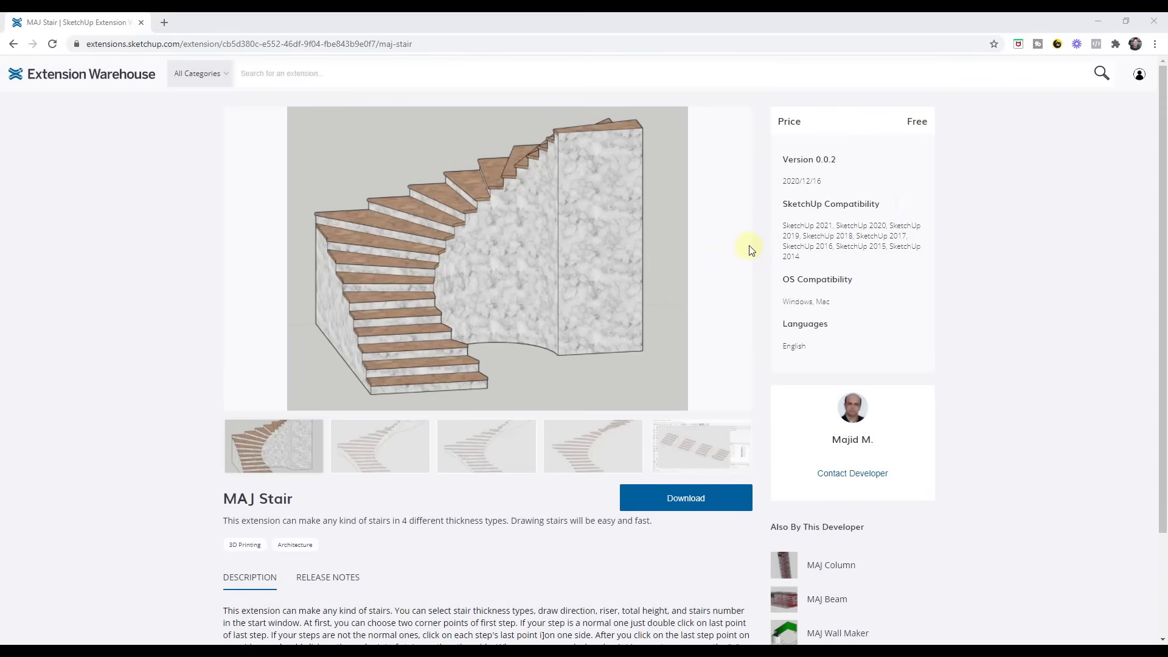
Scroll the MAJ Stair page, show its demo video, and go back to the SketchUp drawing
scroll(334, 432, down, 2)
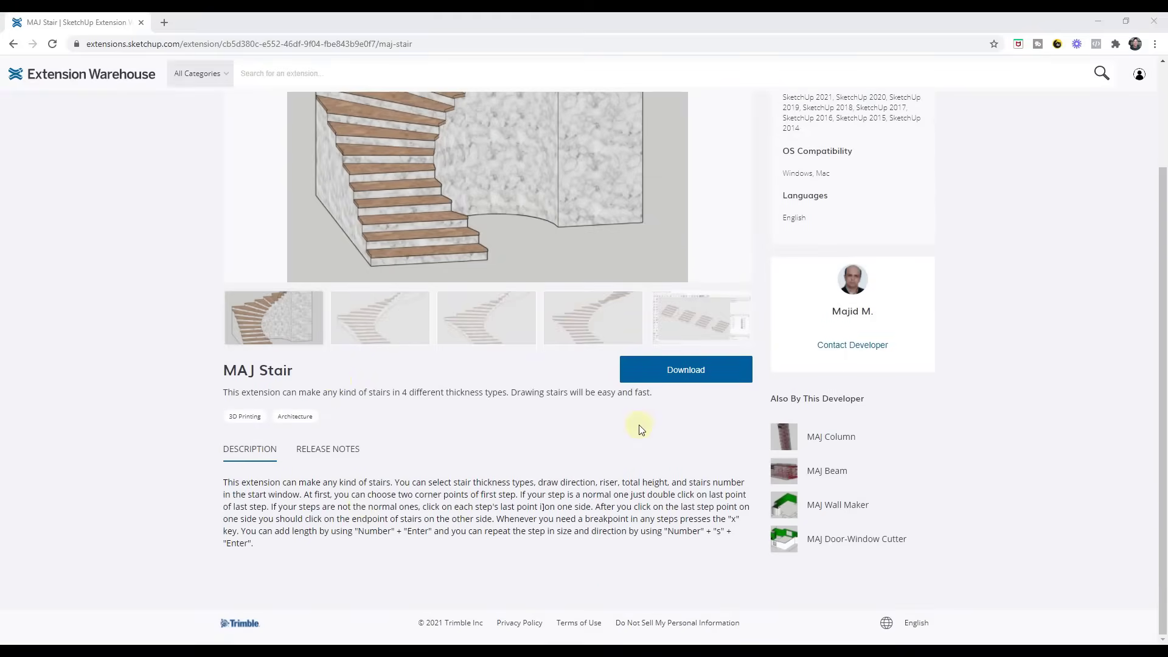
click(689, 329)
scroll(651, 331, up, 2)
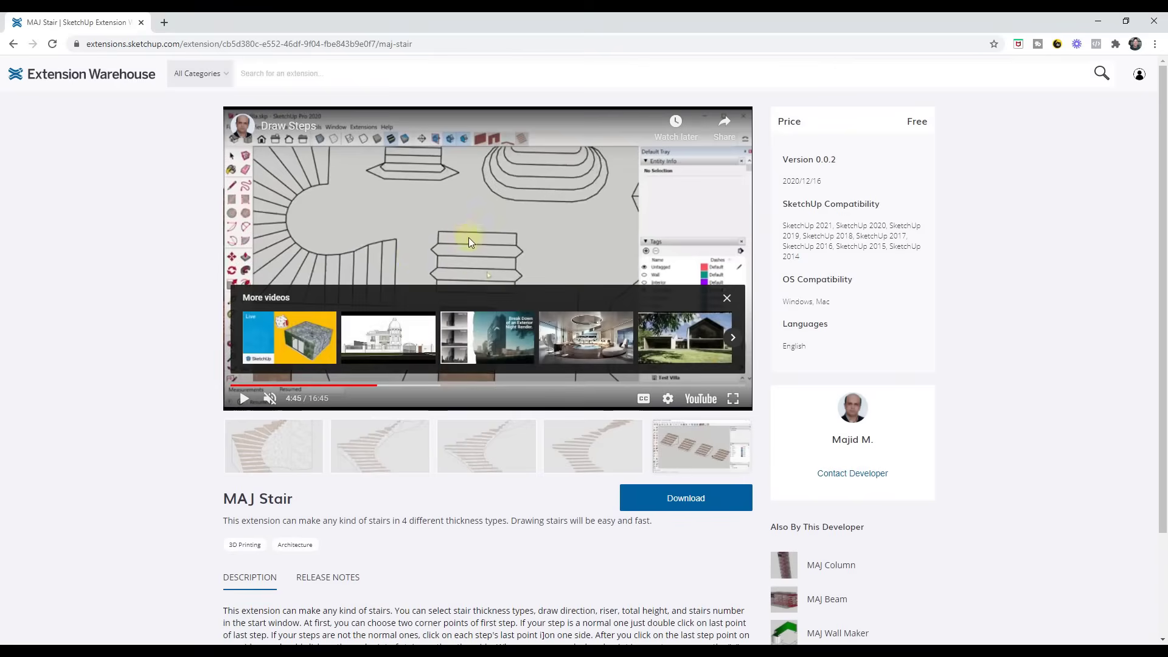
scroll(448, 556, down, 2)
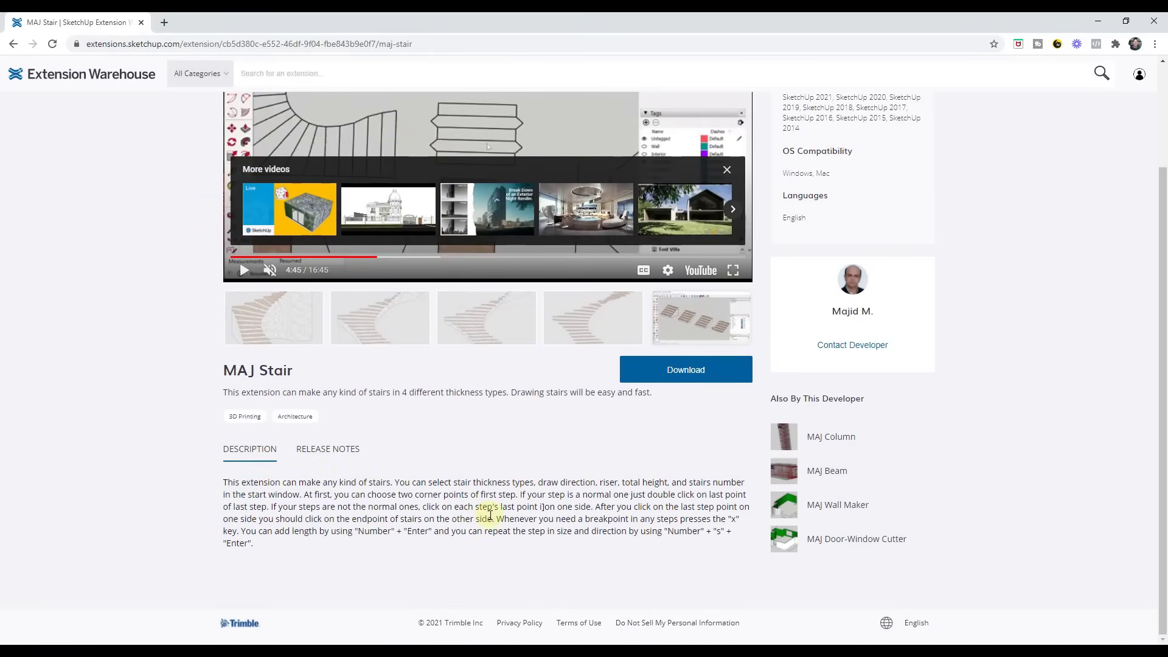
click(1098, 23)
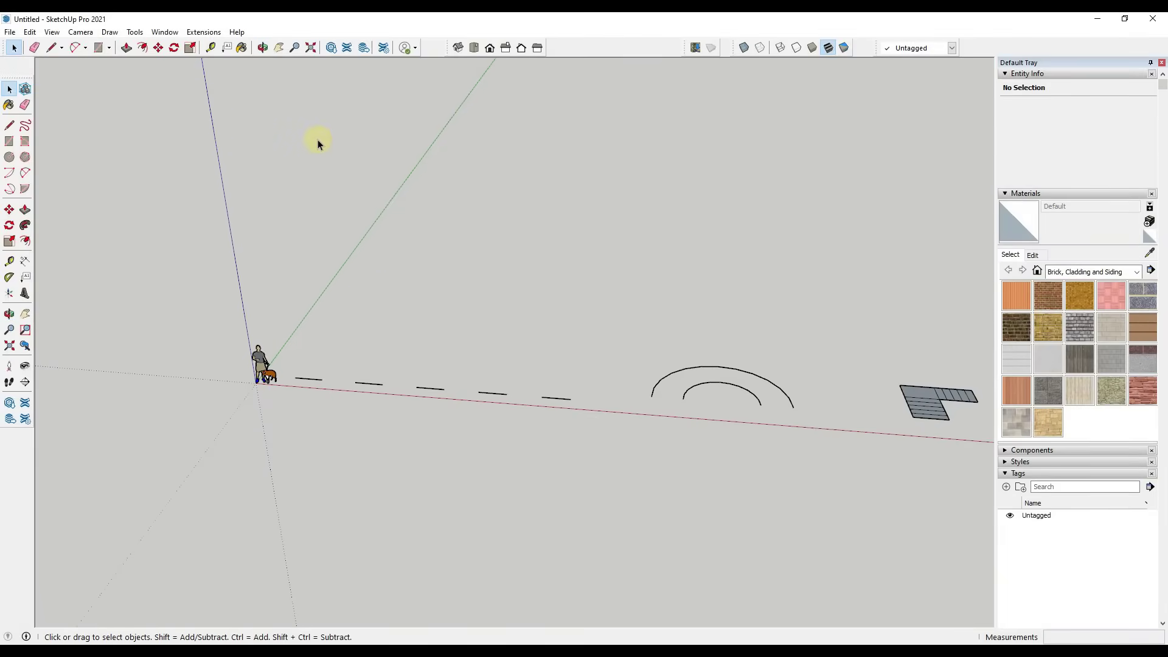
Launch MAJ Stair with measures Total Height 96 and Stair Riser 6, direction UP, Type A
click(199, 36)
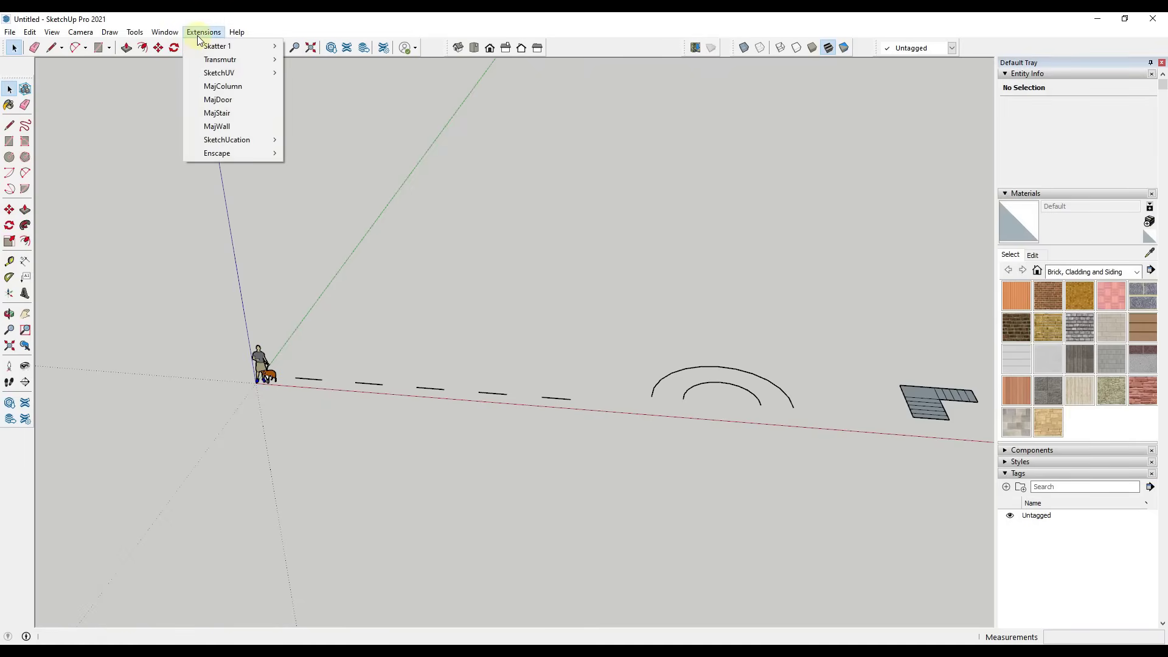
click(233, 113)
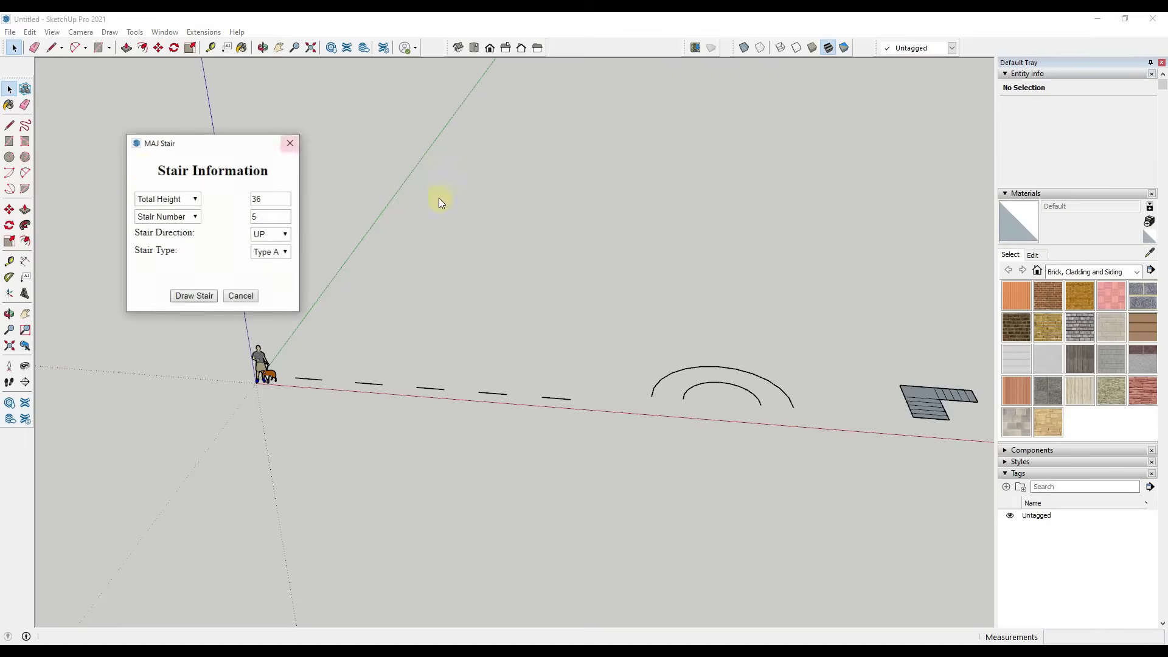
click(176, 200)
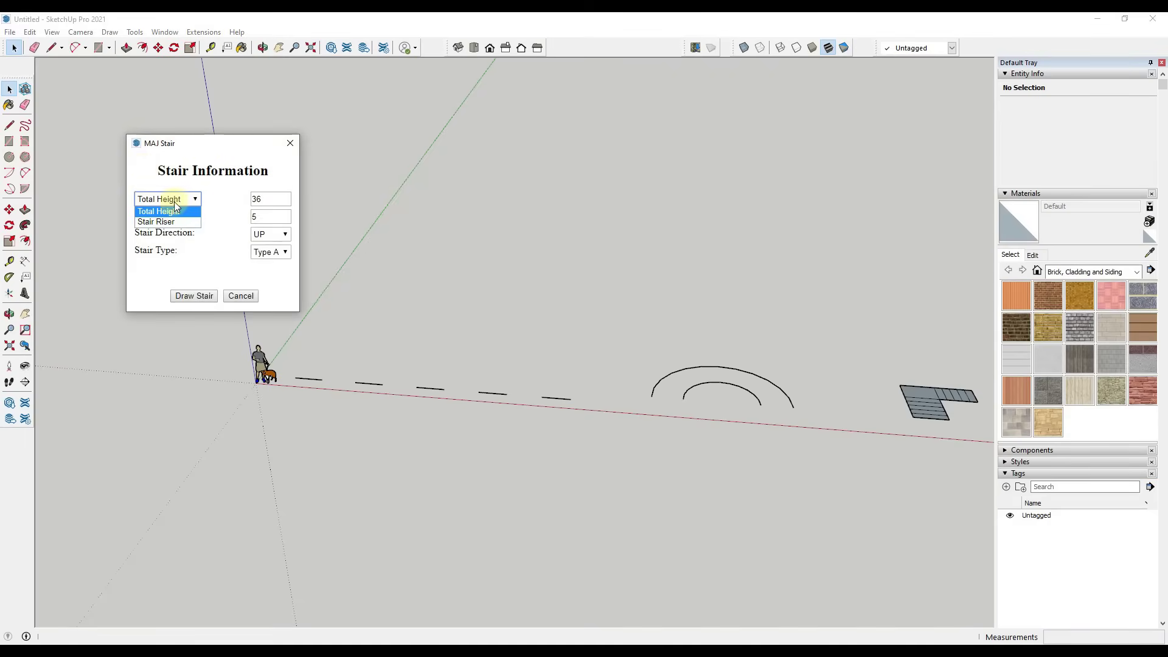
click(180, 201)
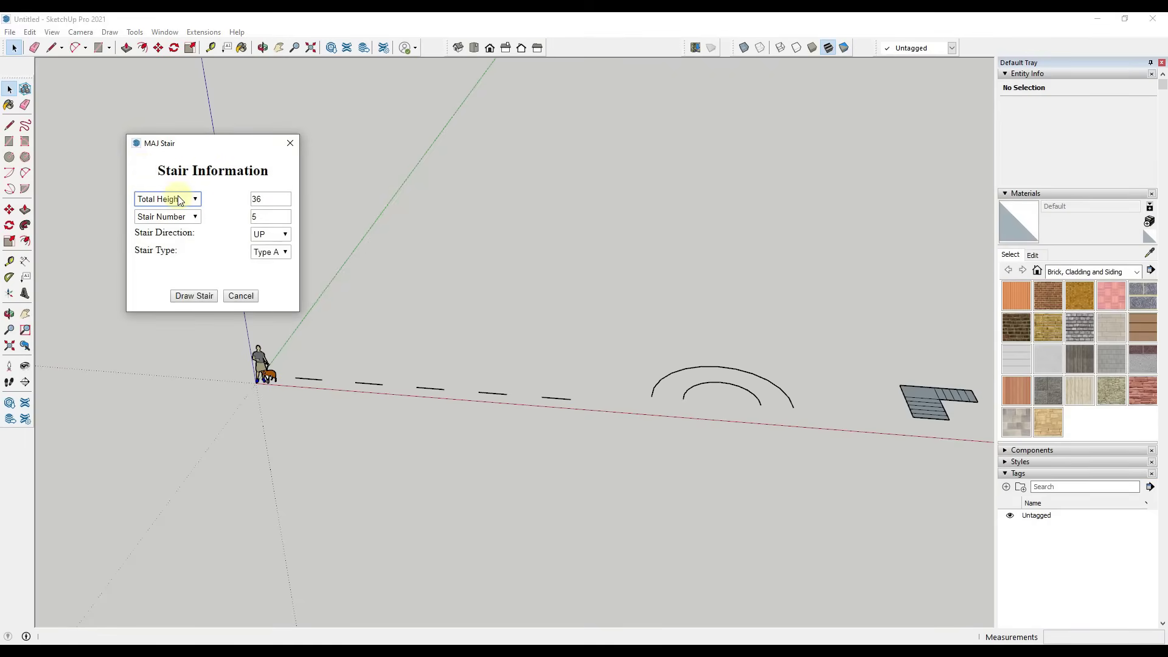
click(180, 201)
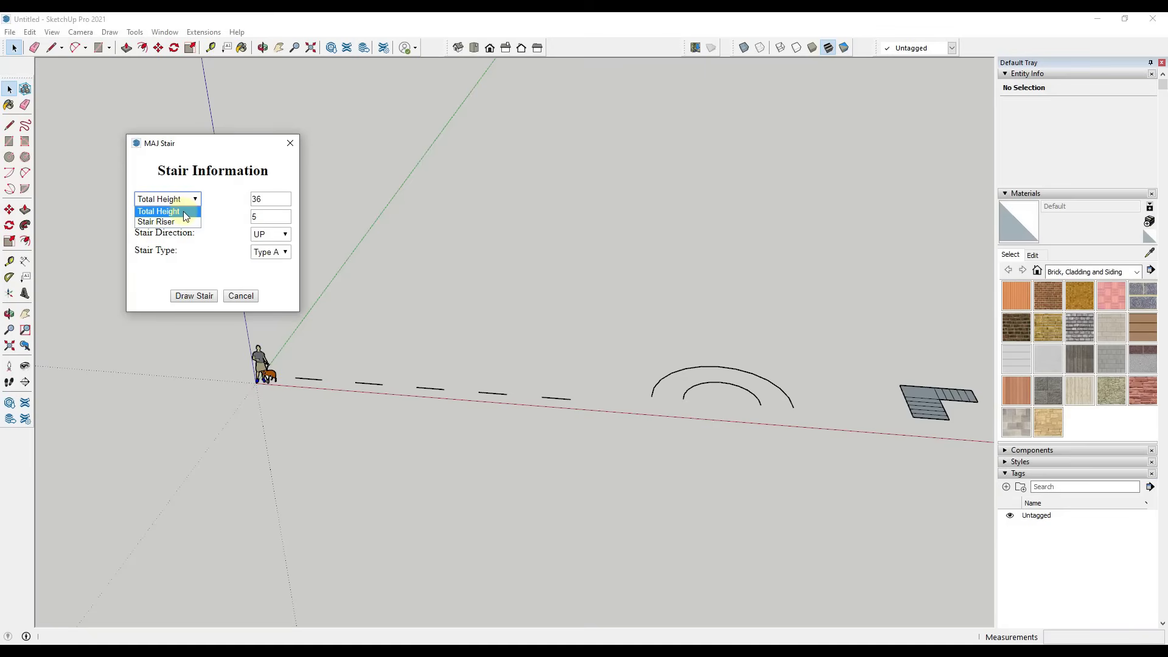
click(180, 222)
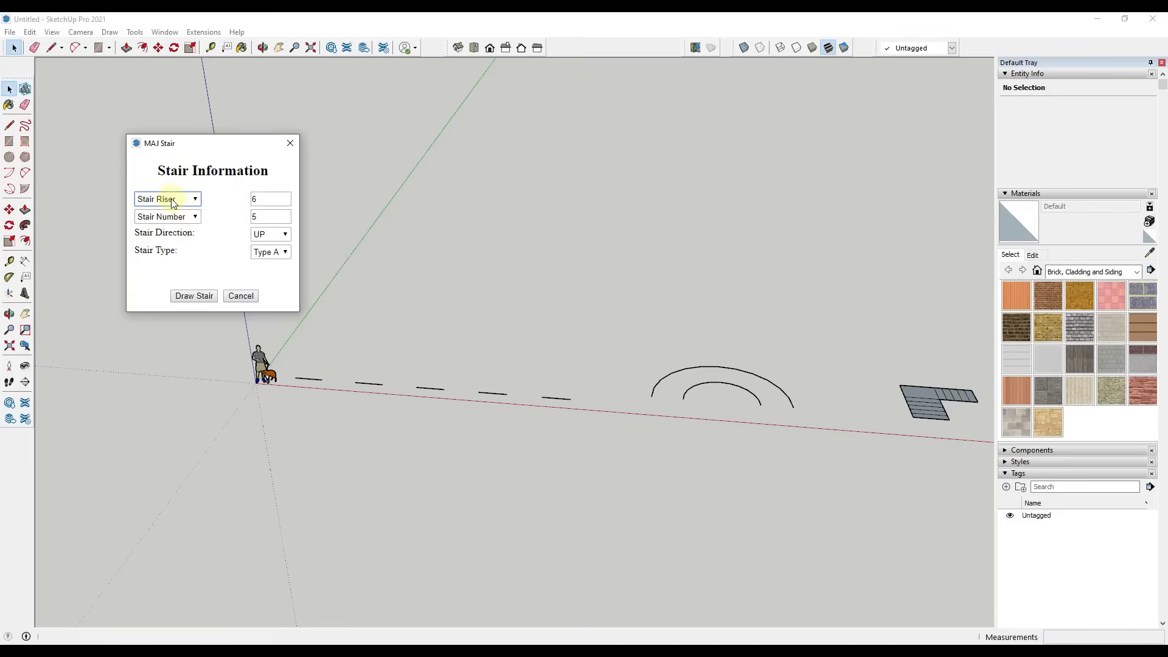
click(185, 218)
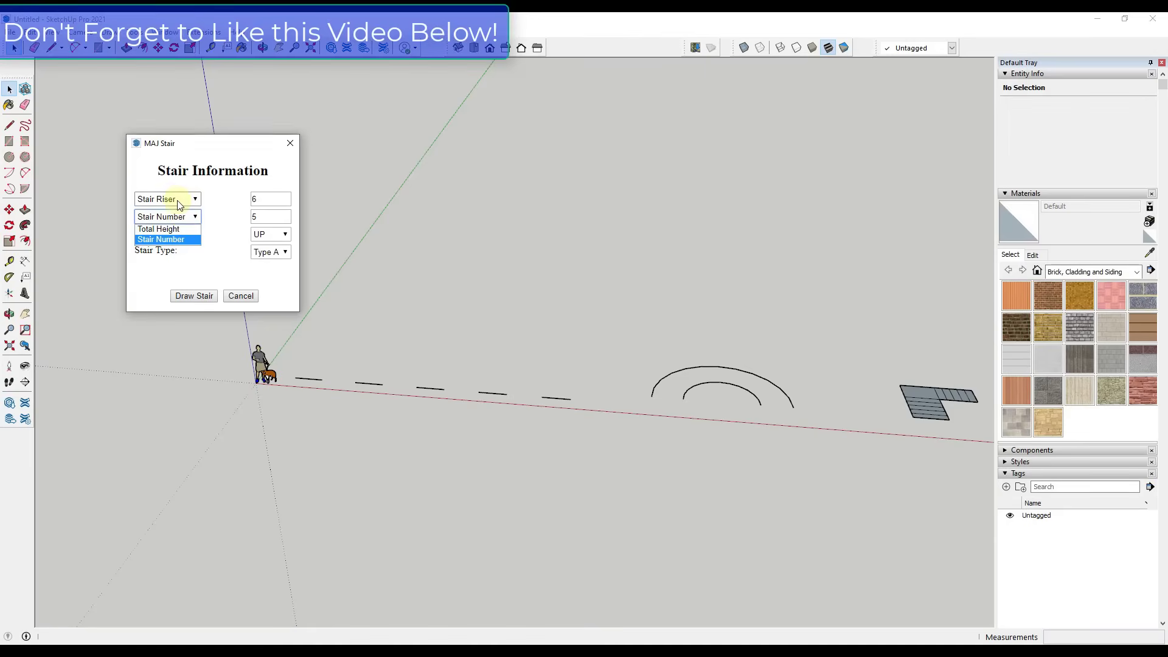
click(161, 228)
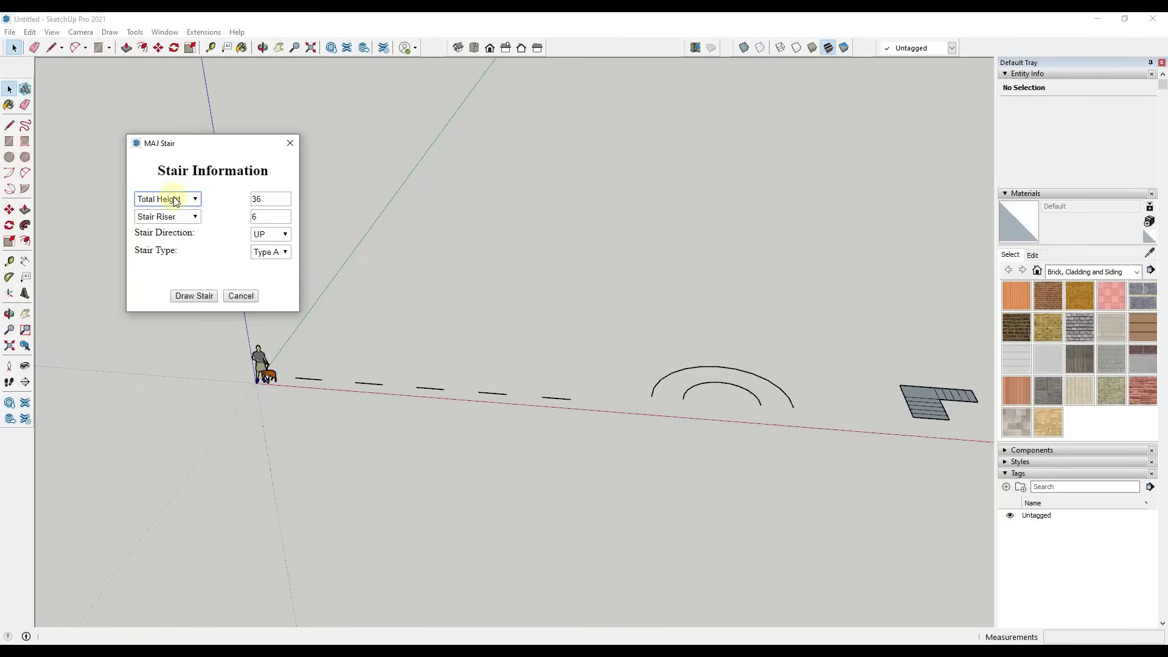
double_click(254, 200)
text(96)
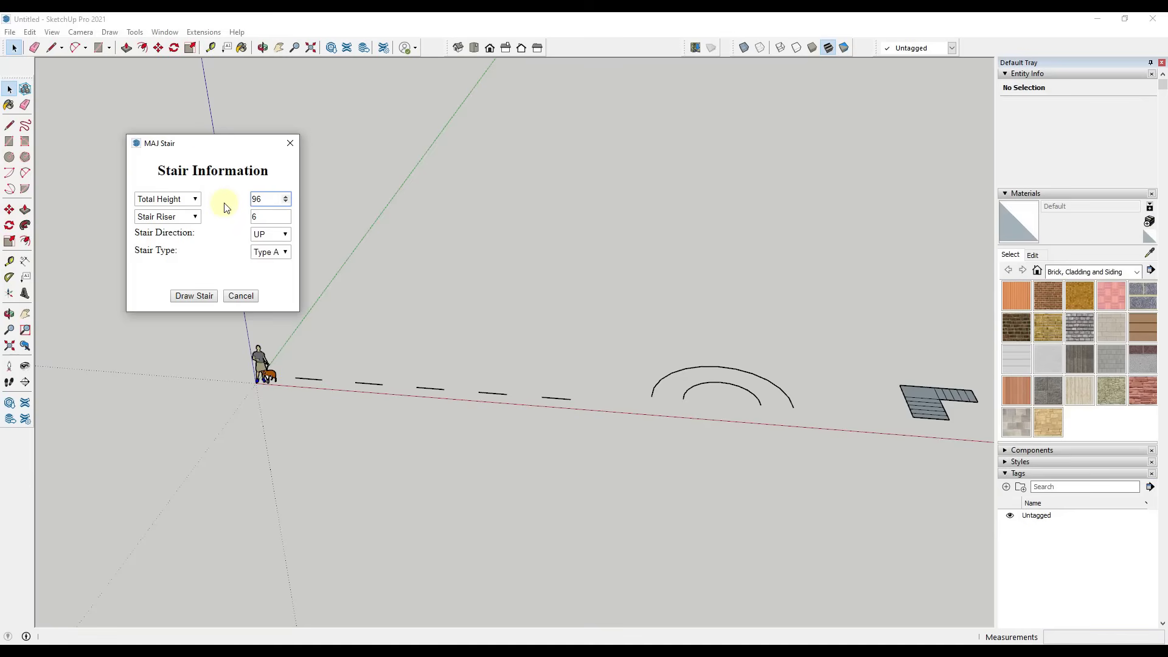
click(266, 237)
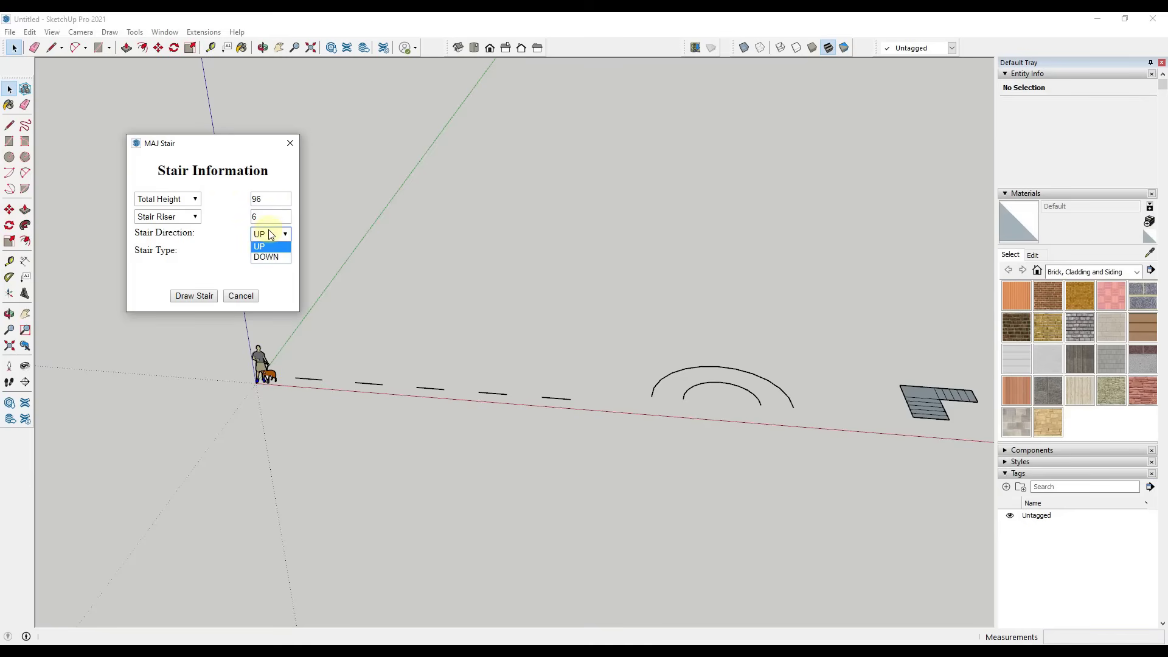
click(271, 234)
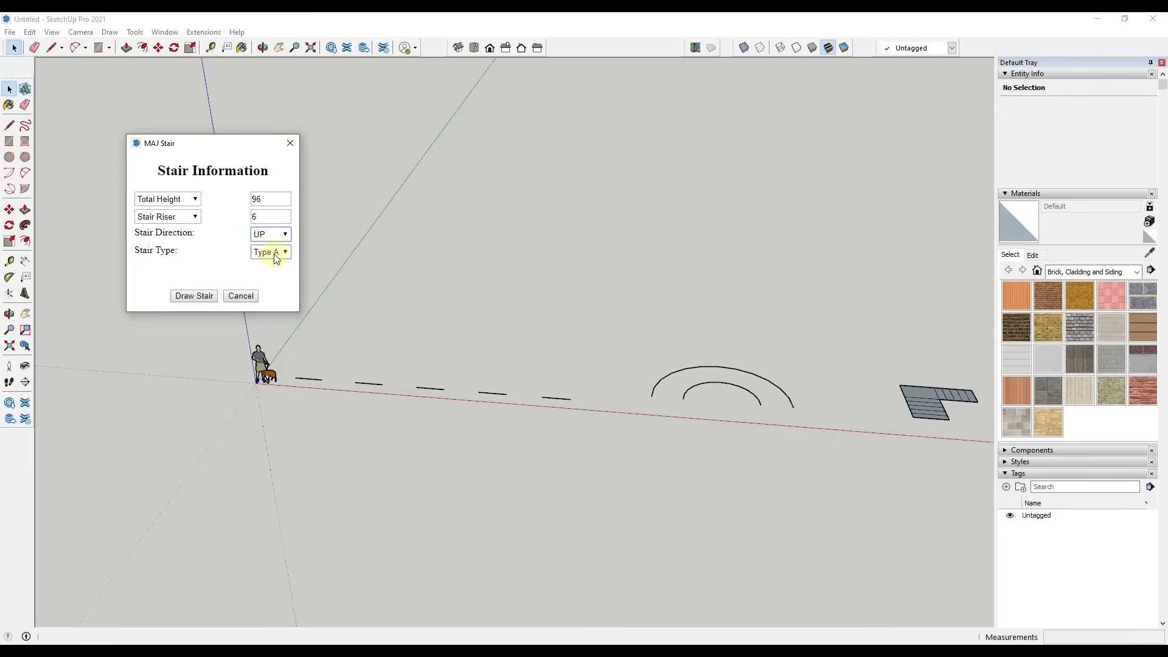
Place the 15-step stair beside the figure near the origin by defining its first step's width and depth
click(193, 296)
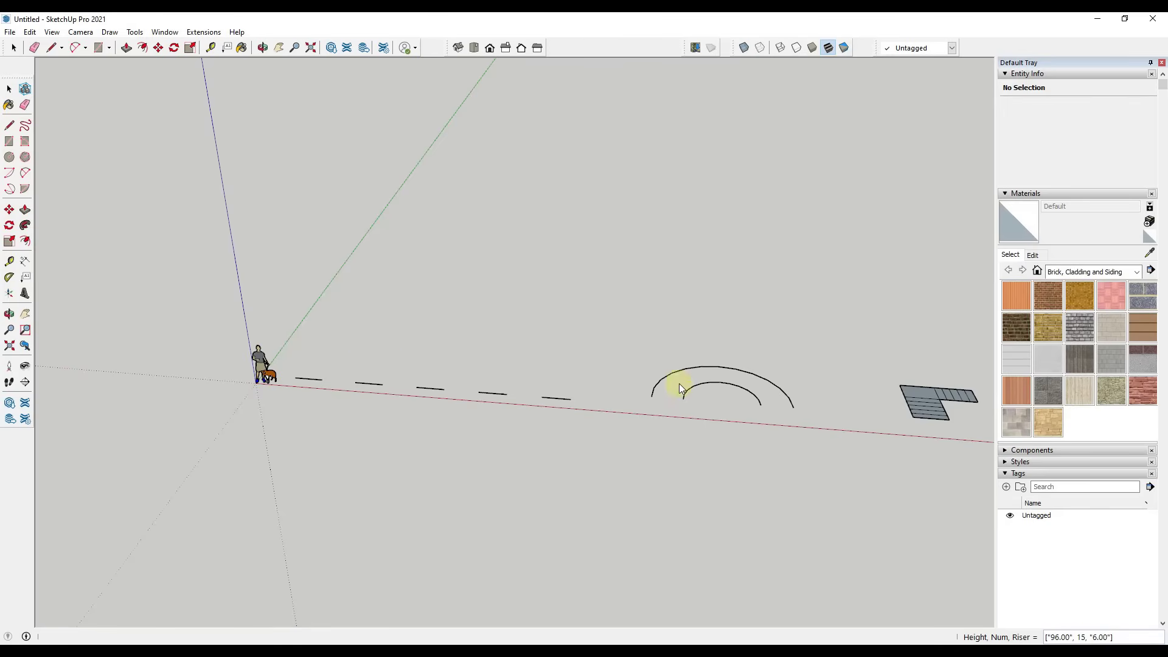
middle_drag(674, 382, 391, 420)
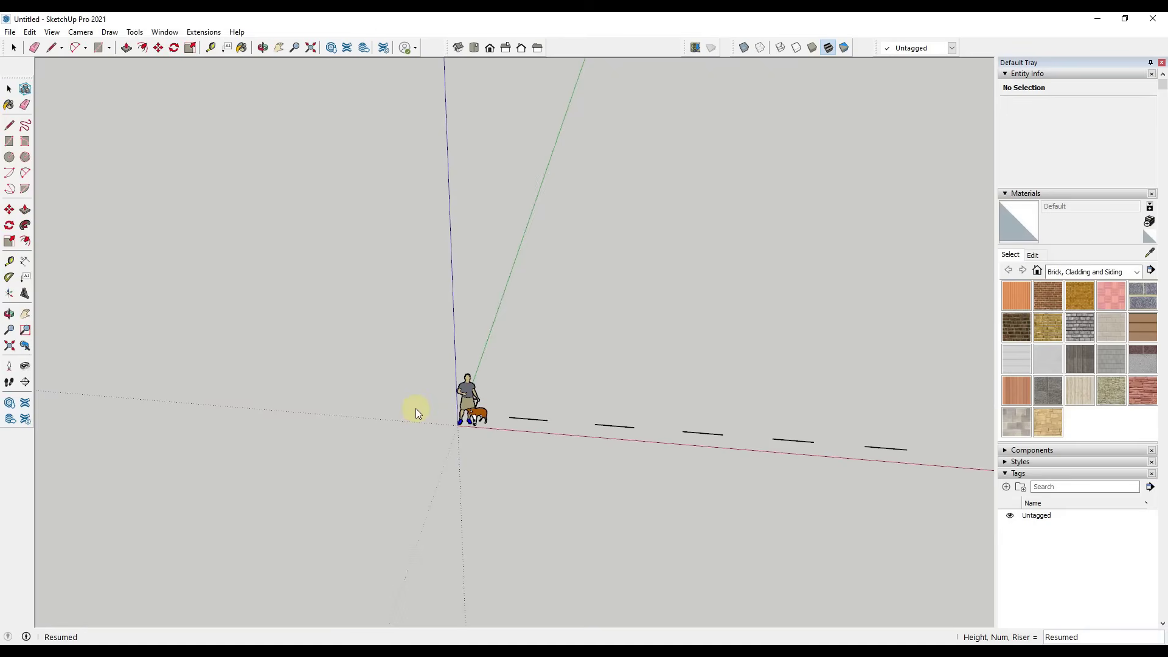
click(415, 409)
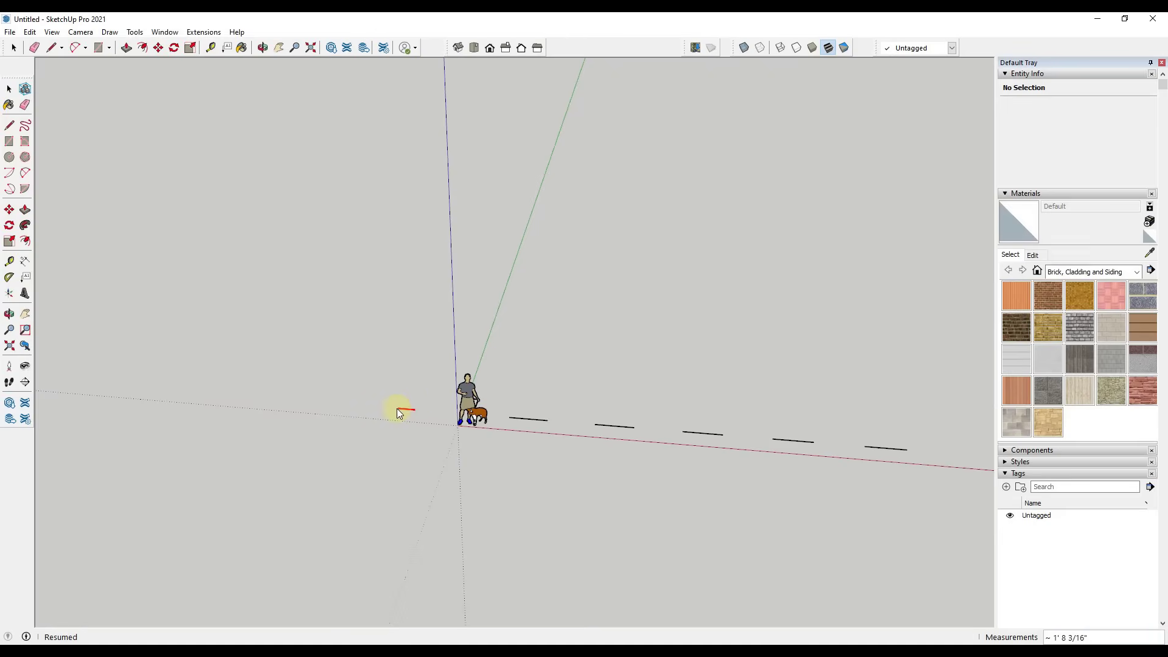
click(358, 405)
click(407, 316)
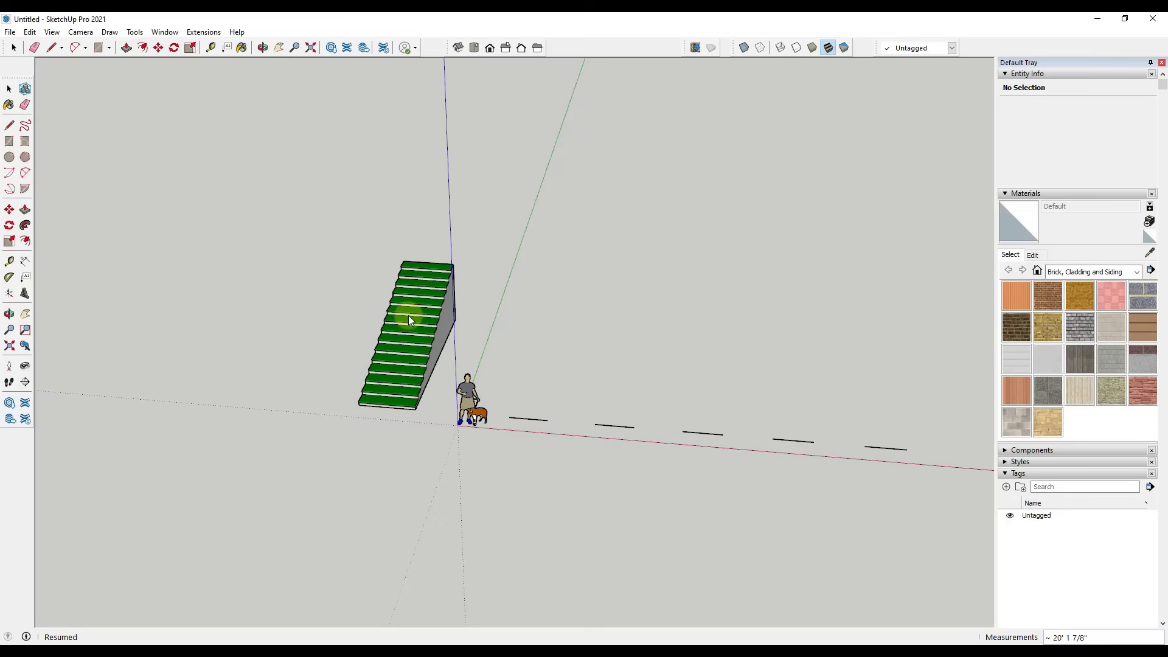
middle_drag(531, 310, 558, 351)
scroll(460, 361, up, 3)
scroll(490, 311, down, 3)
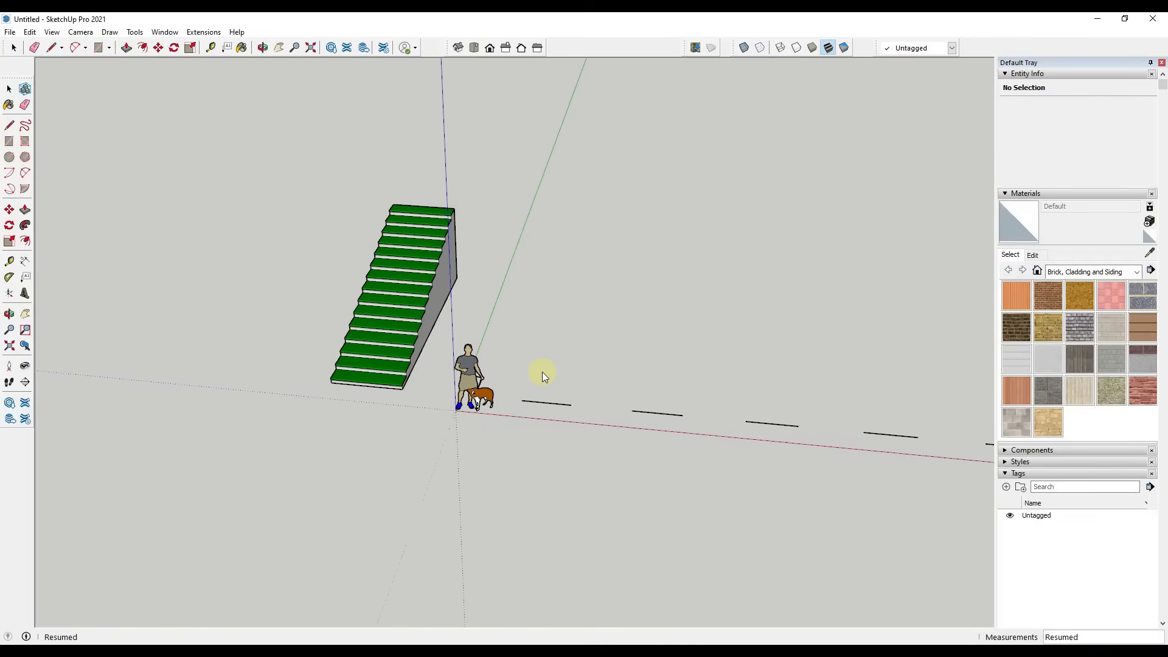
key(l)
click(521, 400)
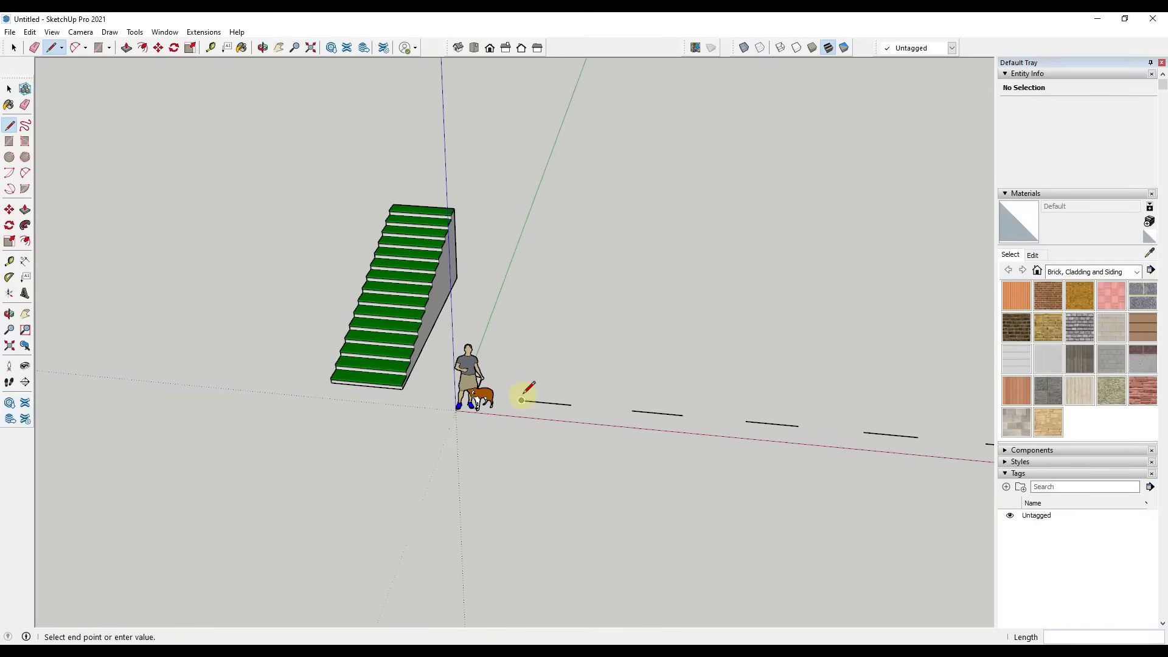
click(495, 292)
key(space)
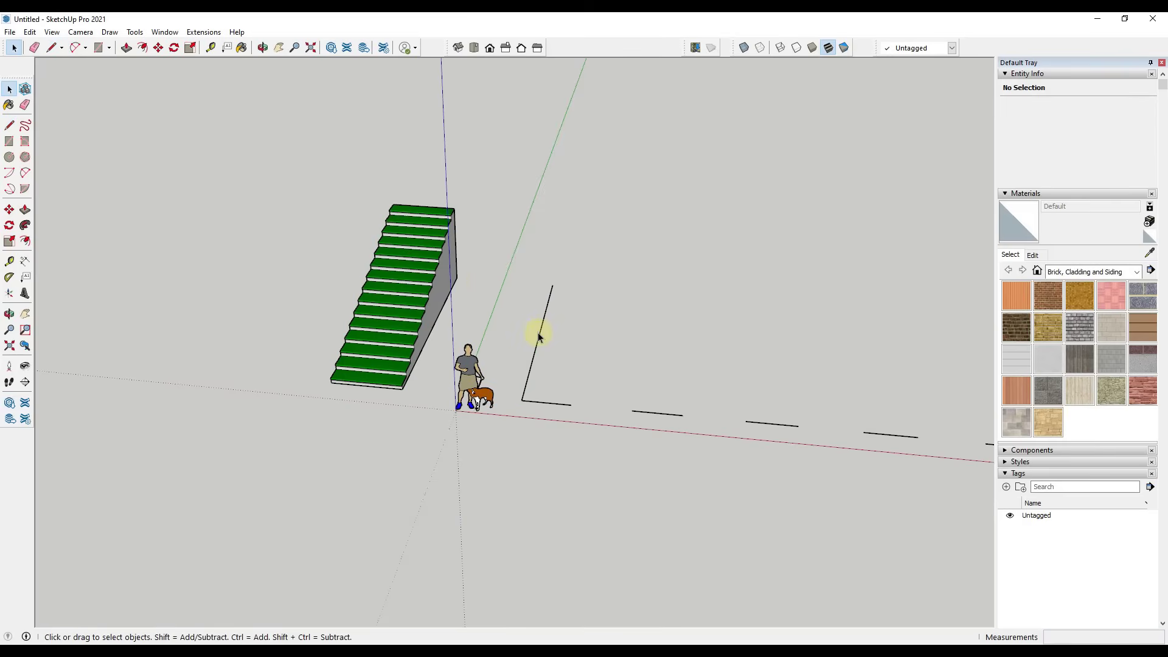
click(543, 338)
key(m)
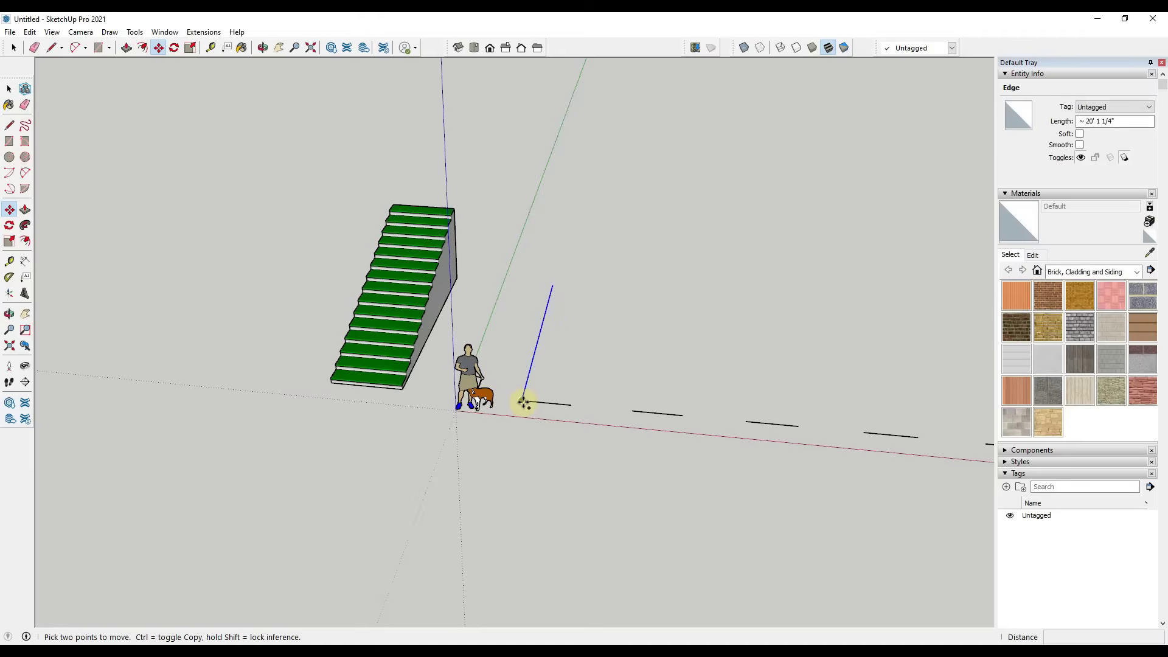
key(ctrl)
click(521, 400)
click(630, 412)
text(3x)
key(Return)
key(space)
click(355, 286)
middle_drag(555, 323, 349, 281)
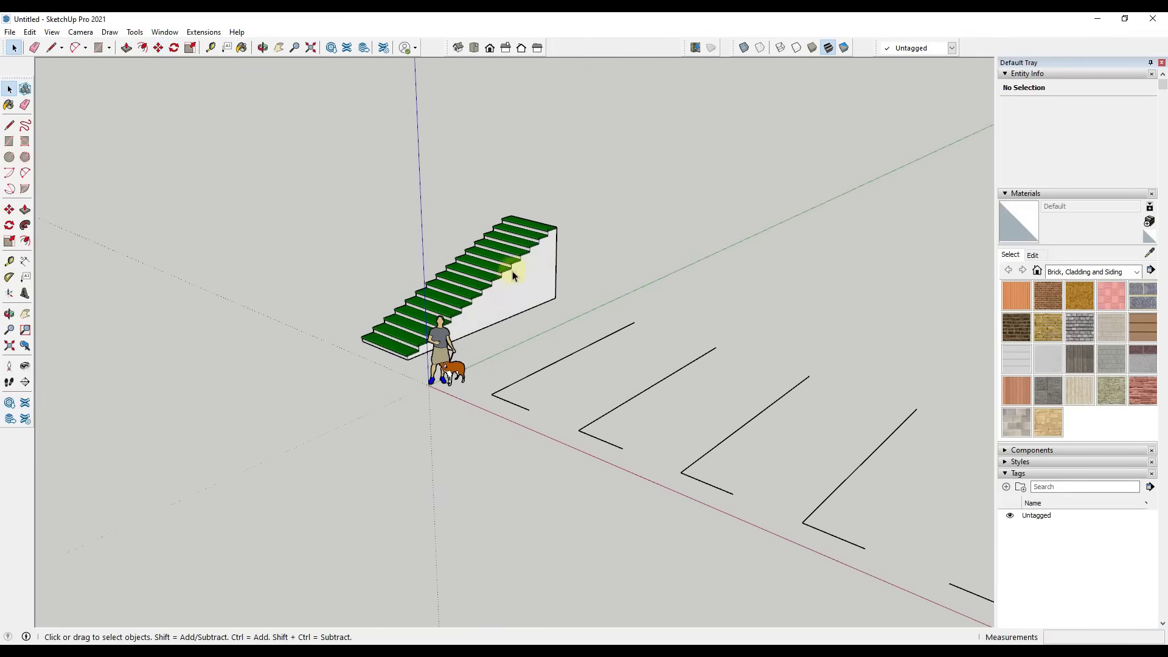
scroll(511, 271, up, 5)
scroll(535, 304, down, 2)
scroll(491, 274, up, 2)
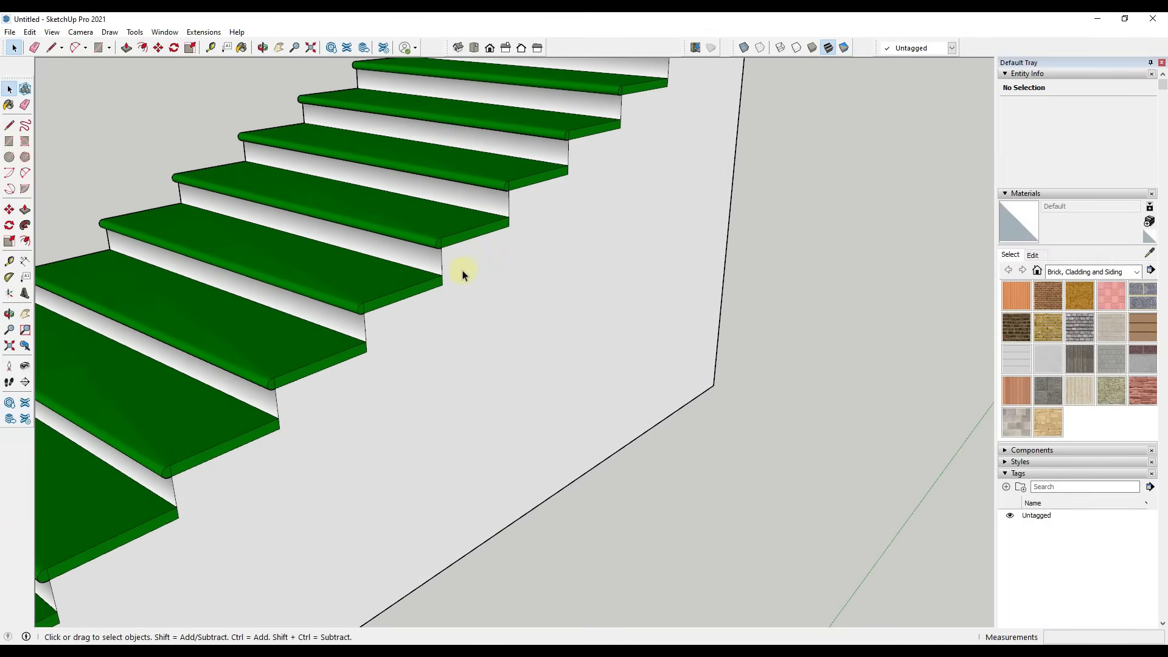
scroll(462, 270, down, 6)
Start a Type B stair on the first L outline, then cancel the placement
middle_drag(488, 291, 273, 79)
click(203, 32)
click(217, 113)
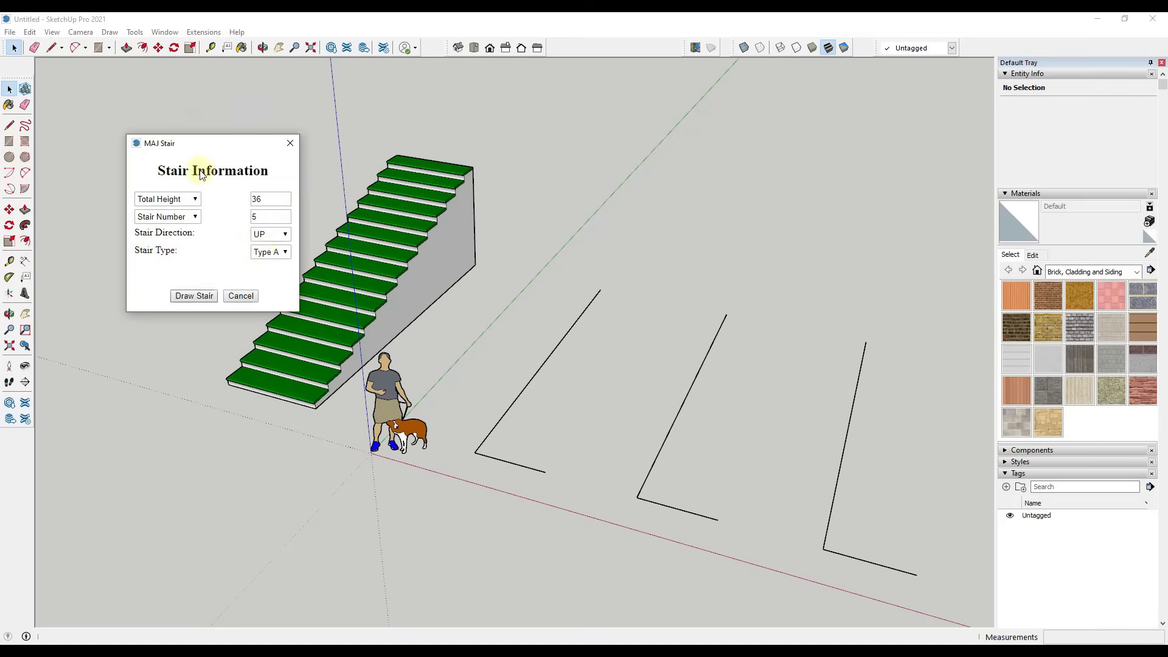
click(262, 252)
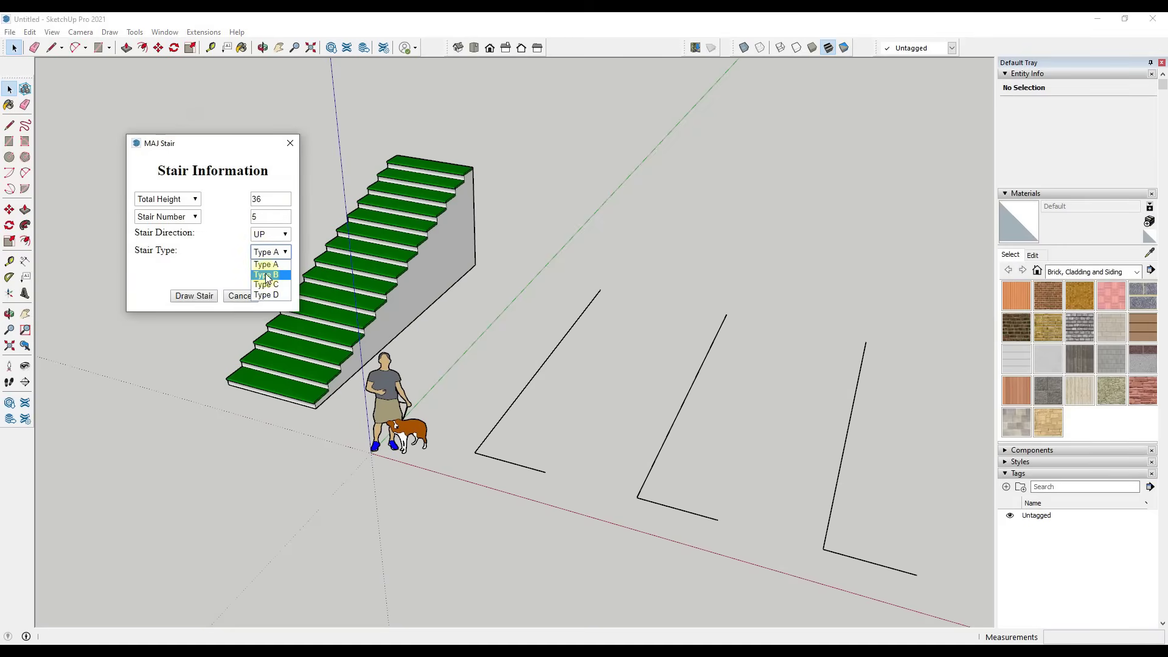
click(266, 276)
click(190, 295)
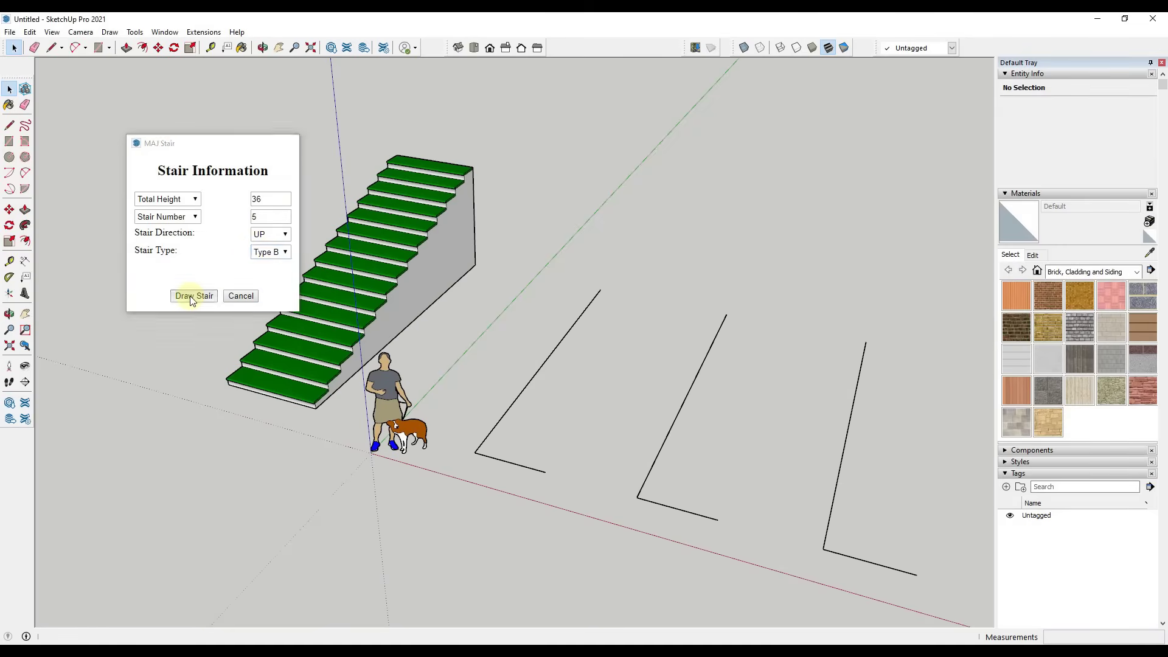
click(545, 472)
click(474, 454)
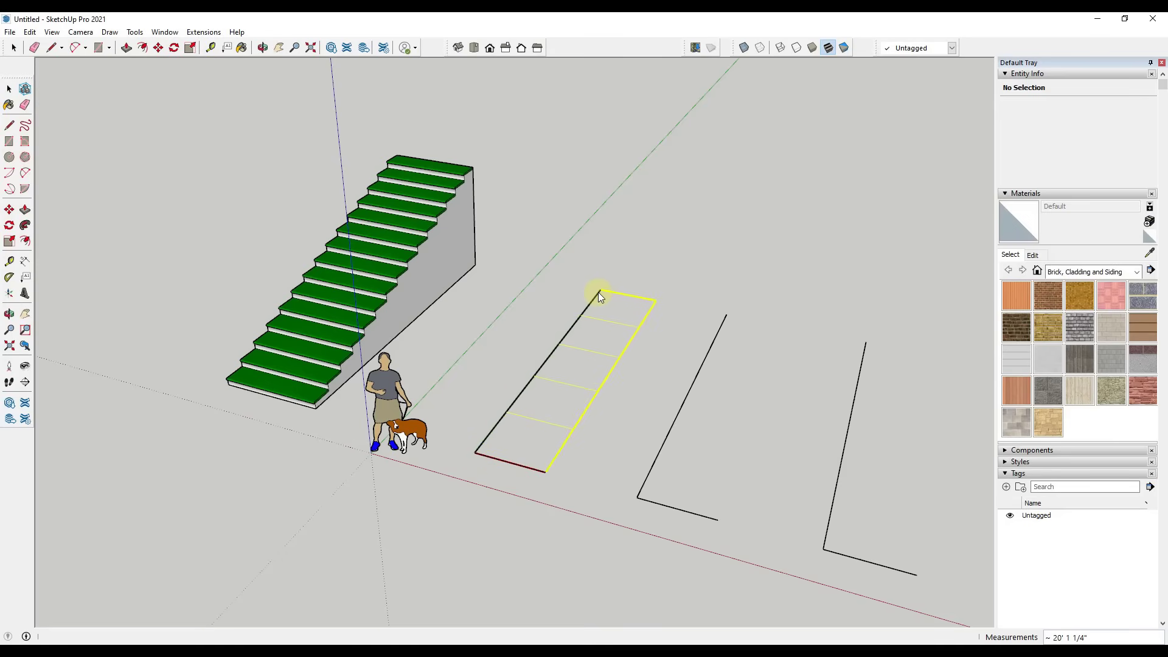
key(space)
Place a Type B stair, 96 high with 12 steps, along the L's end, corner and long edge
click(204, 31)
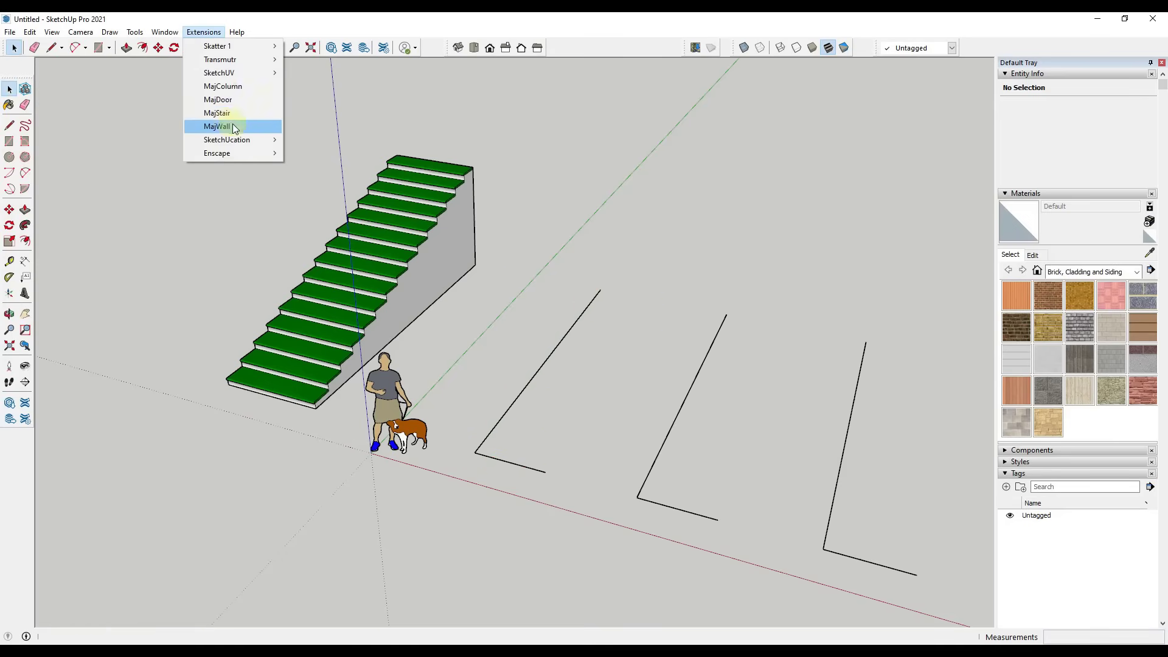
click(218, 113)
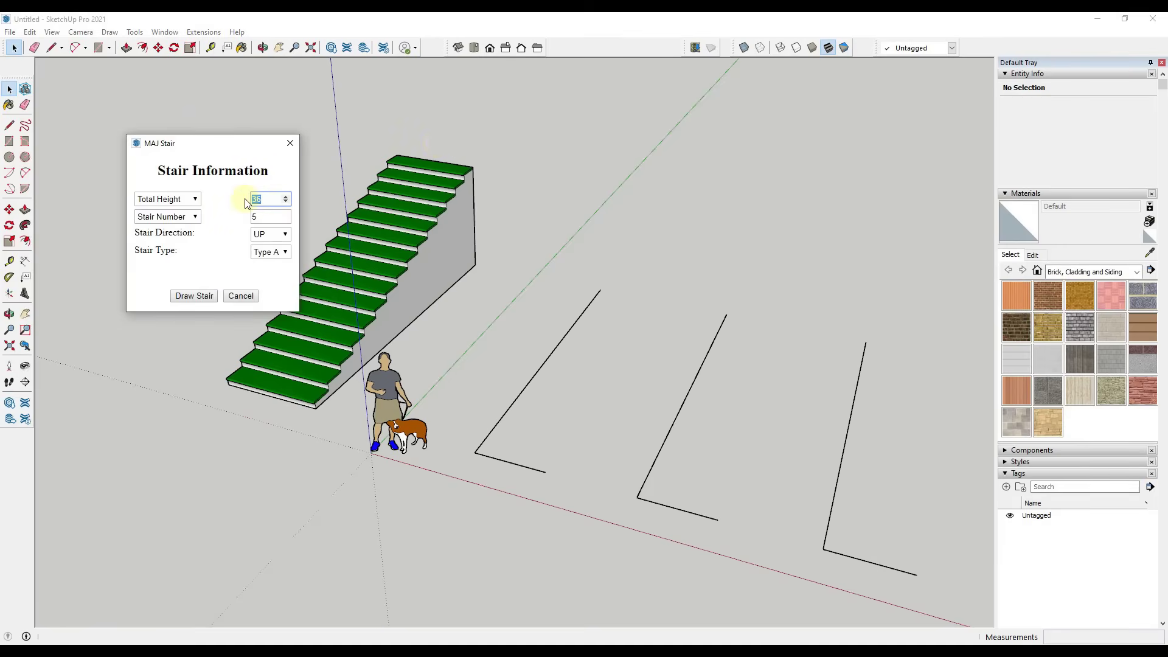
text(96)
key(Tab)
key(Tab)
text(12)
click(271, 251)
click(266, 271)
click(192, 296)
click(545, 470)
click(476, 454)
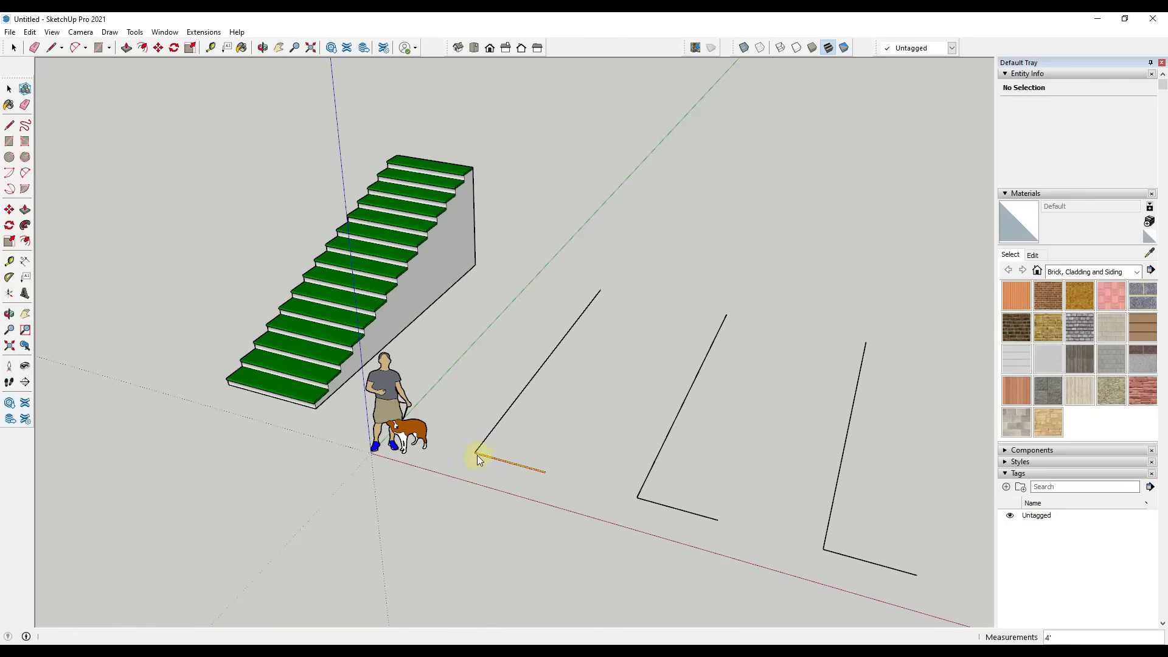
click(600, 289)
middle_drag(648, 385, 527, 455)
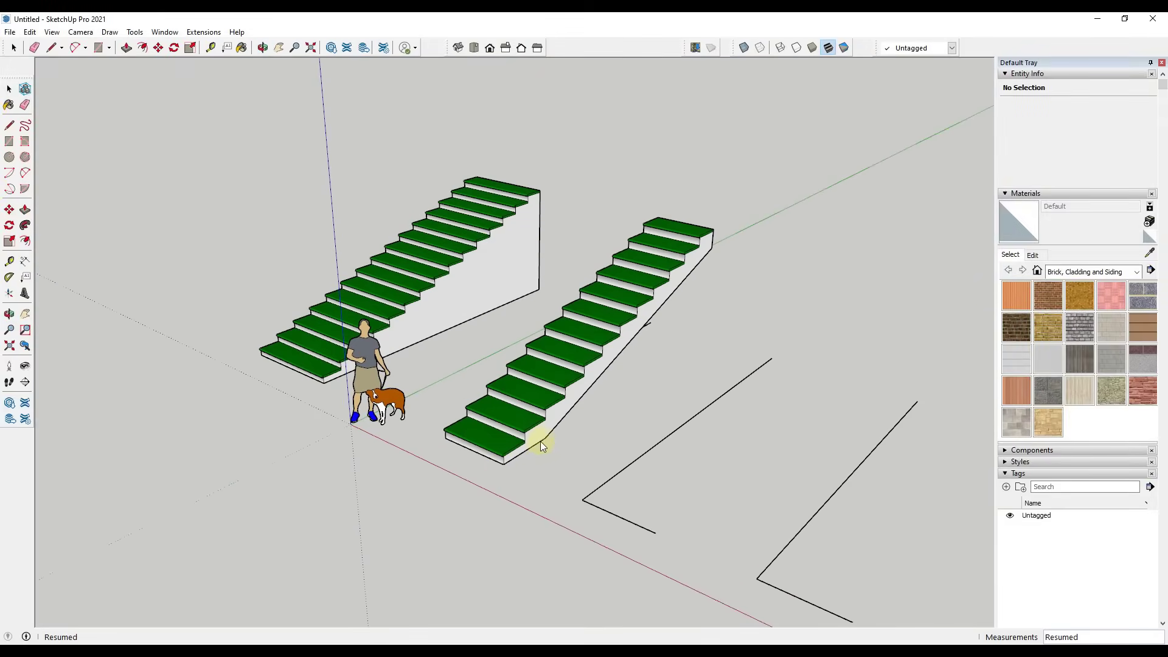
Generate the third staircase on the next L outline and orbit to view it
middle_drag(730, 239, 343, 107)
click(204, 31)
click(226, 85)
click(190, 294)
middle_drag(717, 338, 391, 287)
middle_drag(685, 404, 746, 347)
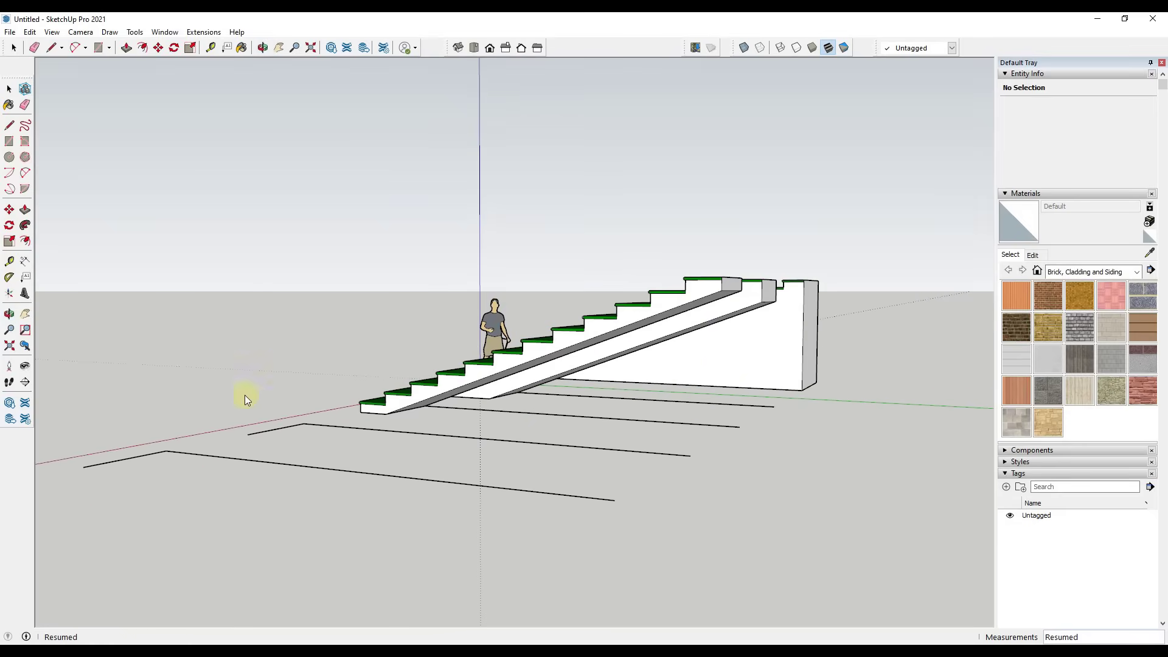
middle_drag(253, 398, 700, 426)
Generate the fourth staircase, with floating green treads, on the following L outline
click(202, 32)
click(227, 114)
click(191, 295)
mouse_move(695, 373)
middle_down()
mouse_move(594, 308)
mouse_move(625, 341)
middle_up()
scroll(625, 340, up, 8)
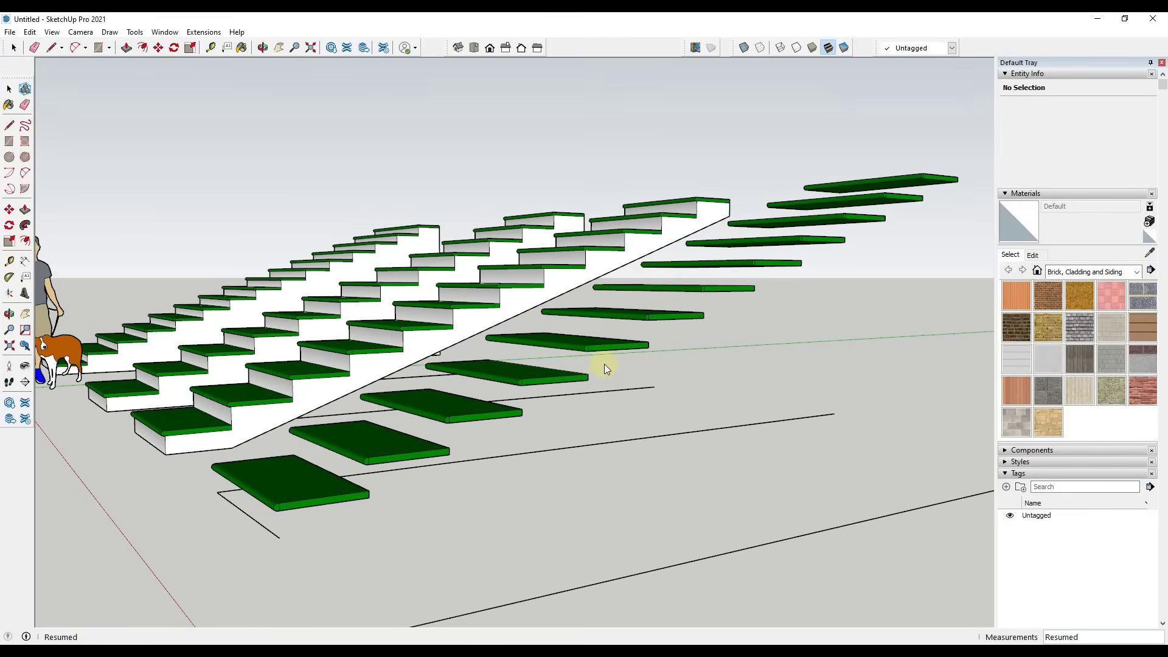
scroll(590, 395, down, 5)
Configure MAJ Stair with total height 96, 12 steps, direction DOWN and Type B
middle_drag(595, 373, 667, 386)
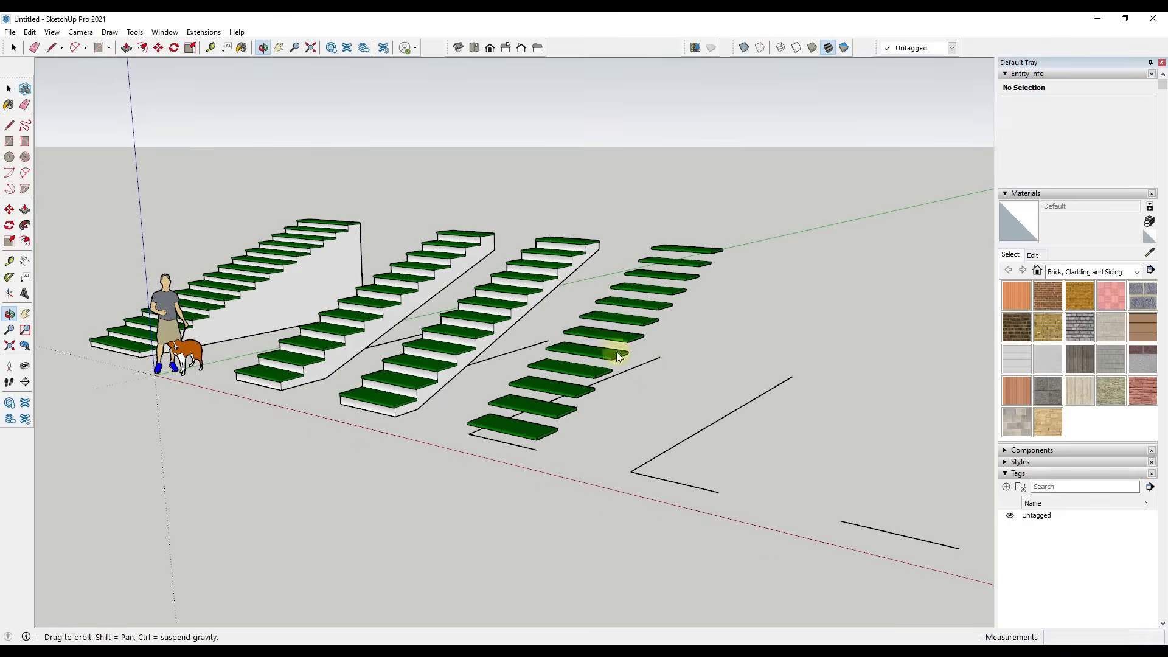
click(204, 31)
click(224, 113)
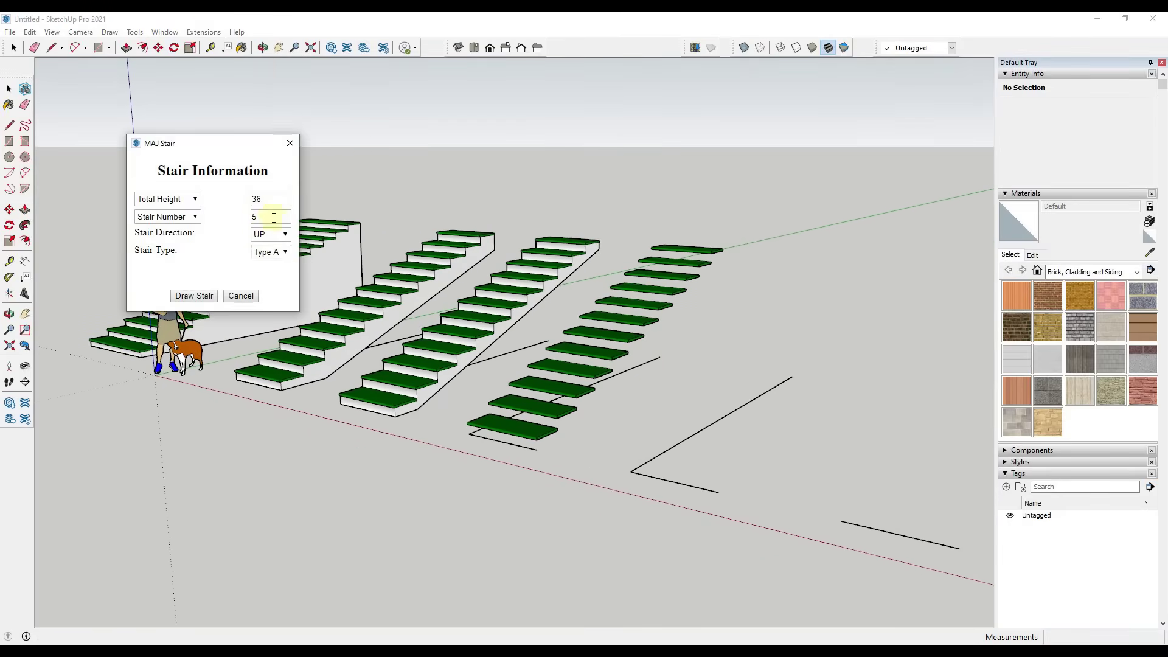
double_click(266, 199)
text(96)
key(Tab)
key(Tab)
click(269, 234)
click(265, 262)
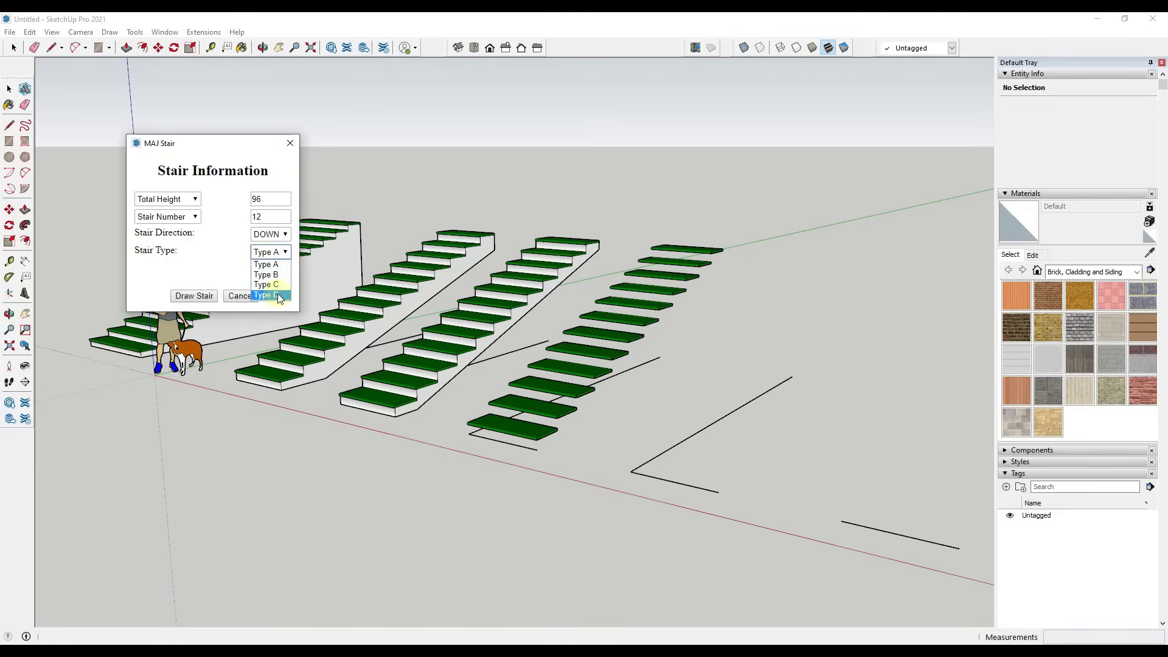
click(272, 285)
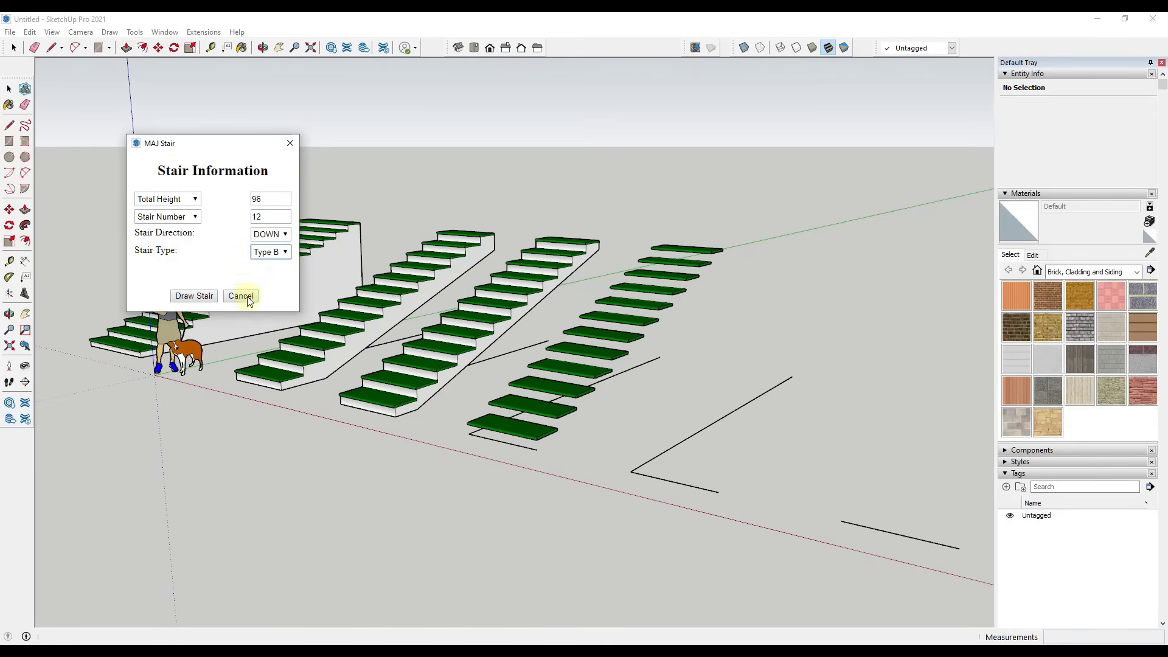
click(193, 295)
Place the downward stair along the last L outline, then orbit toward the two arcs
click(720, 490)
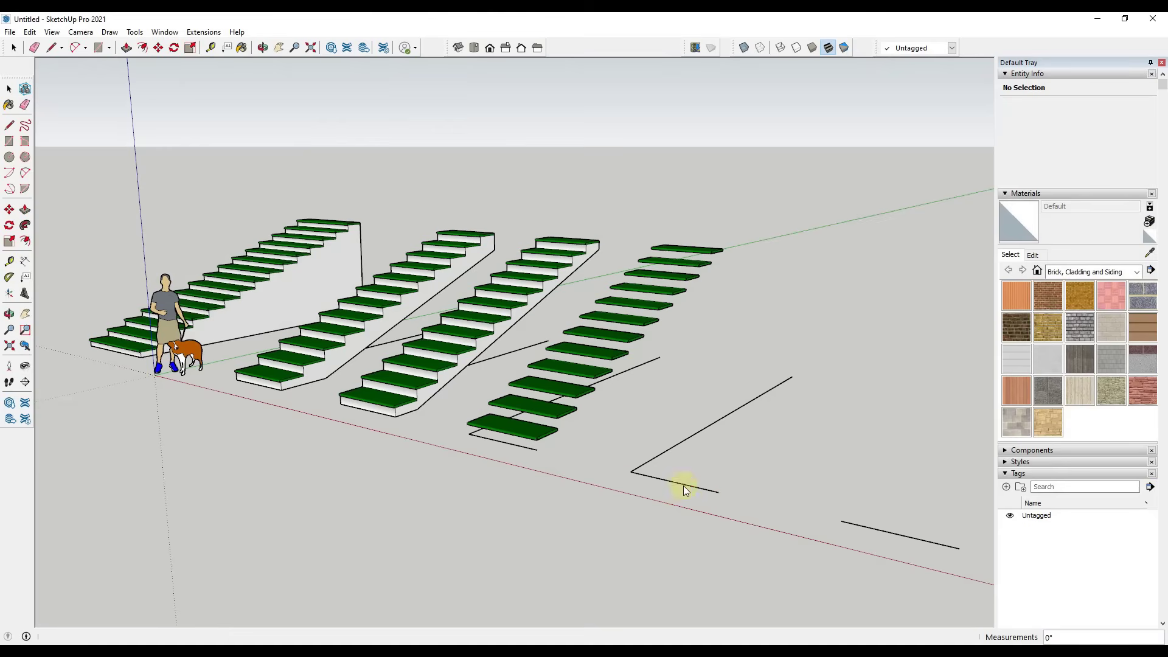
click(630, 469)
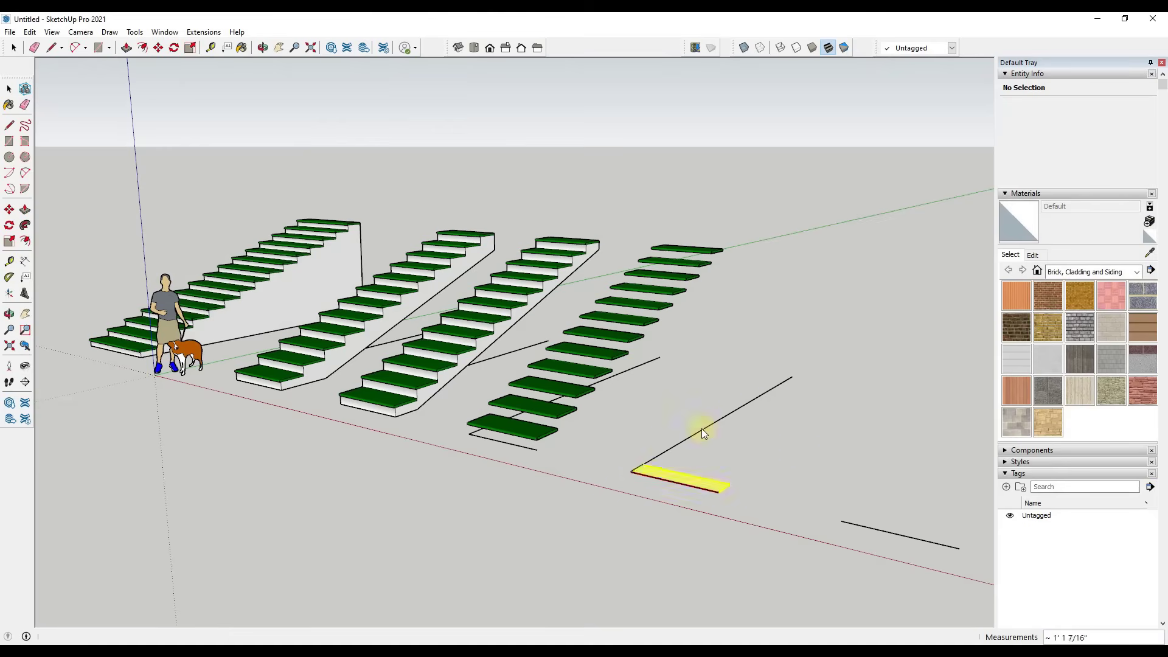
click(792, 378)
middle_drag(793, 377, 605, 378)
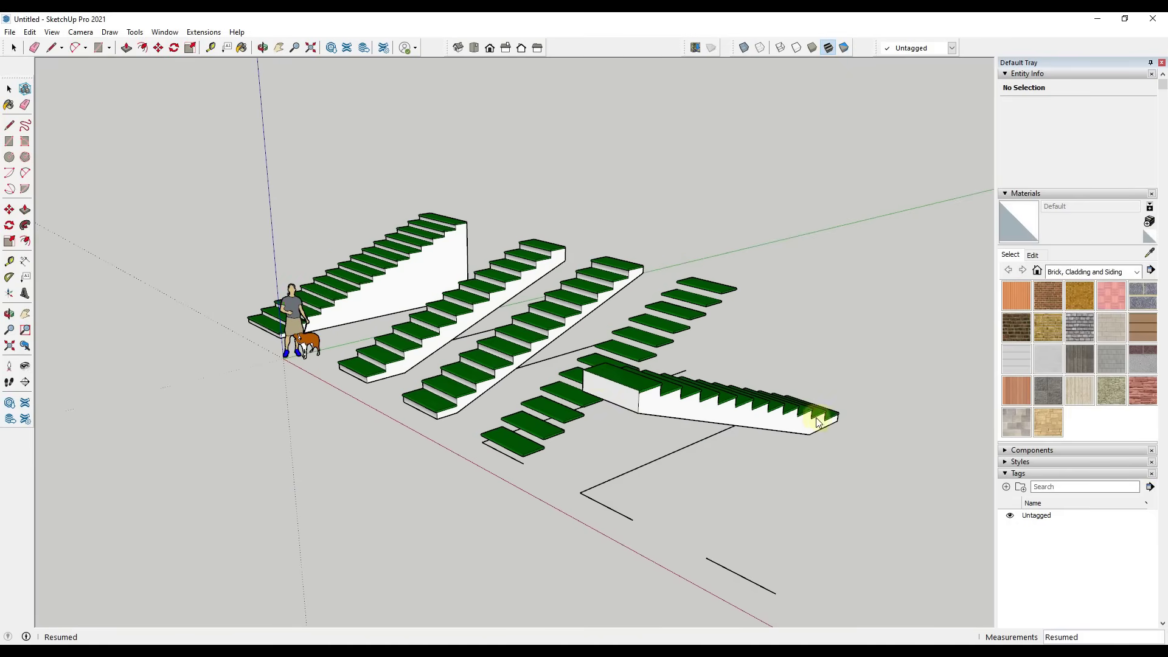
middle_drag(699, 391, 852, 406)
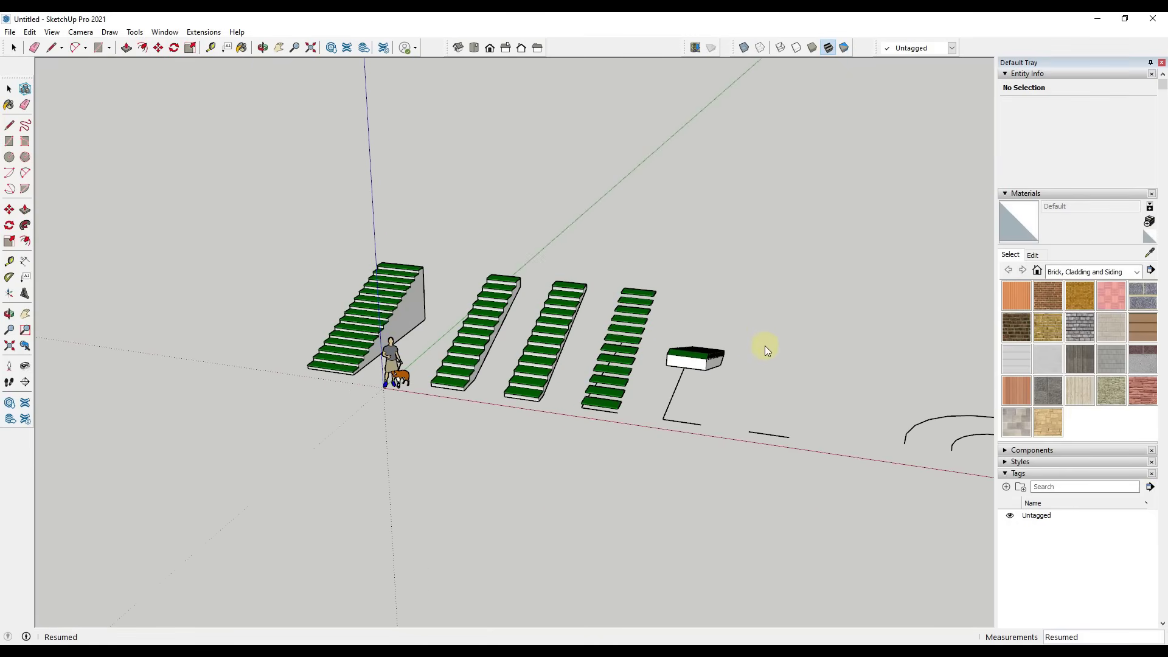
middle_drag(794, 370, 660, 393)
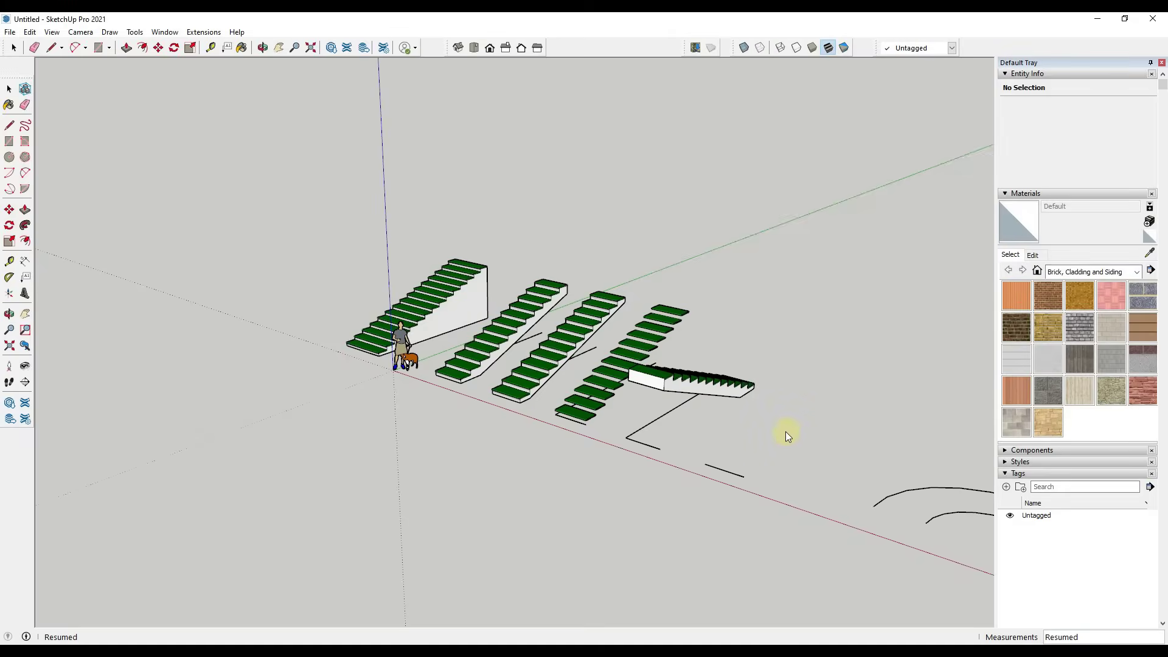
middle_drag(819, 436, 808, 420)
scroll(560, 347, up, 3)
middle_drag(560, 347, 699, 433)
Zoom in and select the inner arc as the stair path
scroll(844, 435, up, 3)
scroll(705, 420, up, 2)
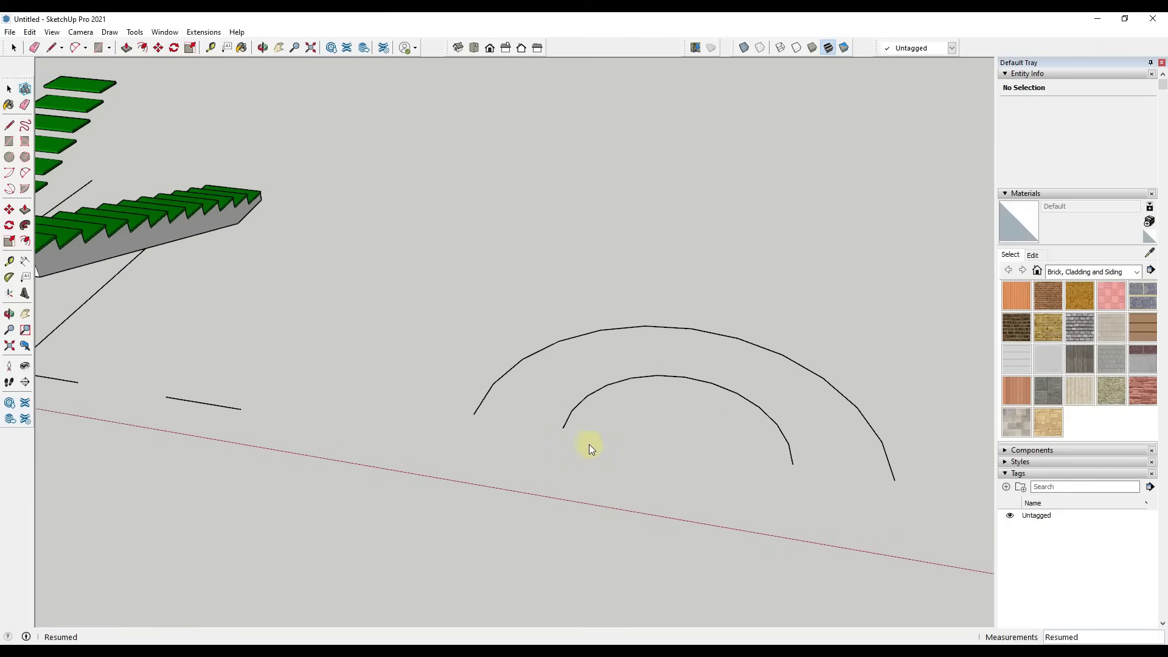
click(575, 411)
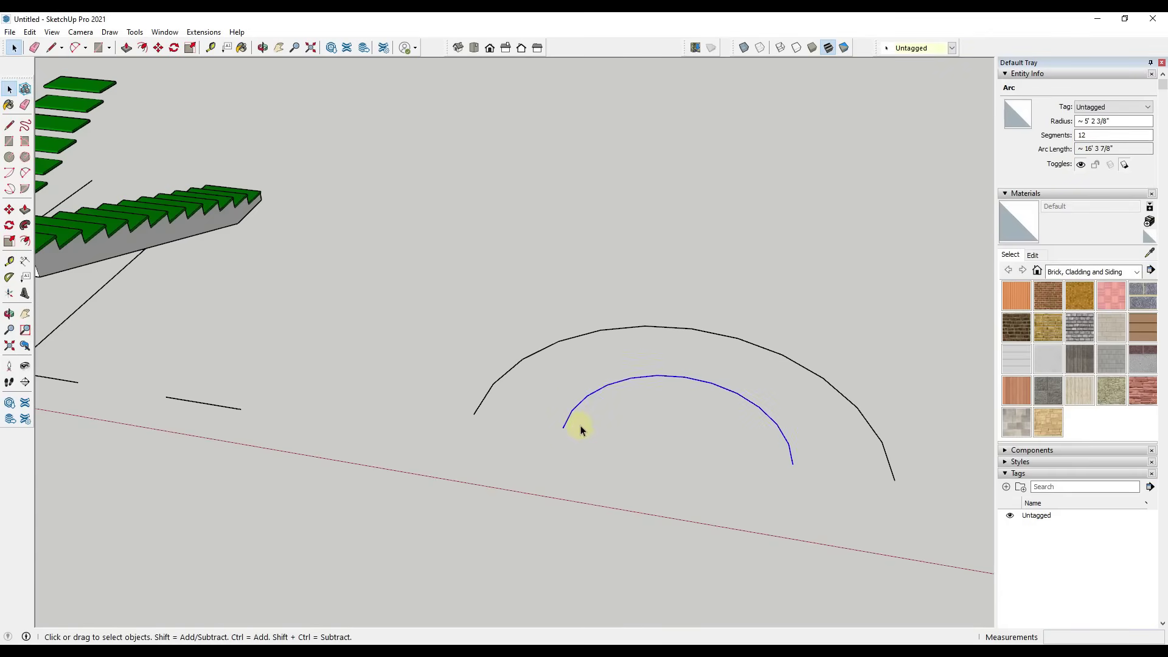
Set MAJ Stair to total height 96 and Type C, keeping 12 steps
click(203, 31)
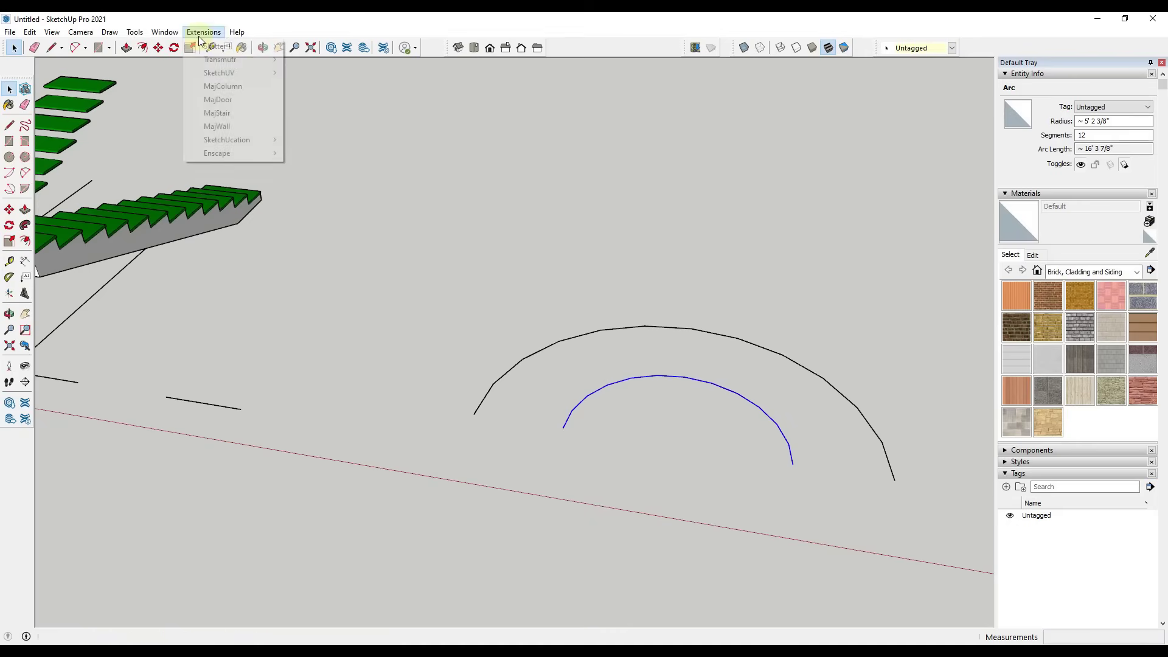
click(216, 113)
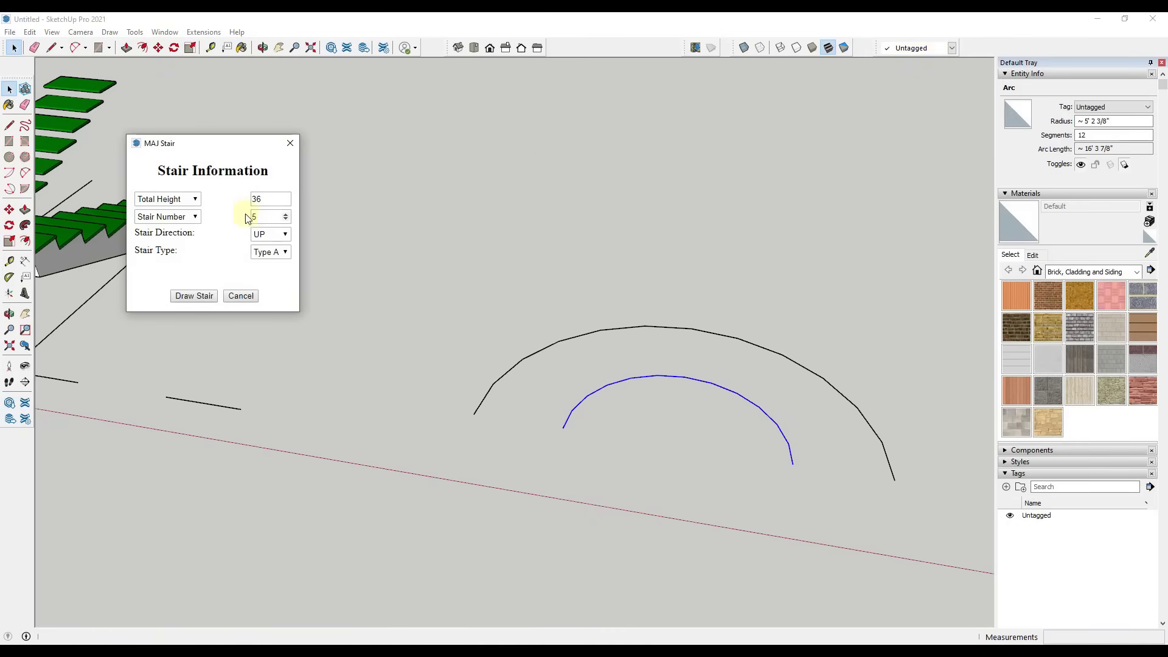
double_click(263, 217)
key(shift+Tab)
key(shift+Tab)
text(96)
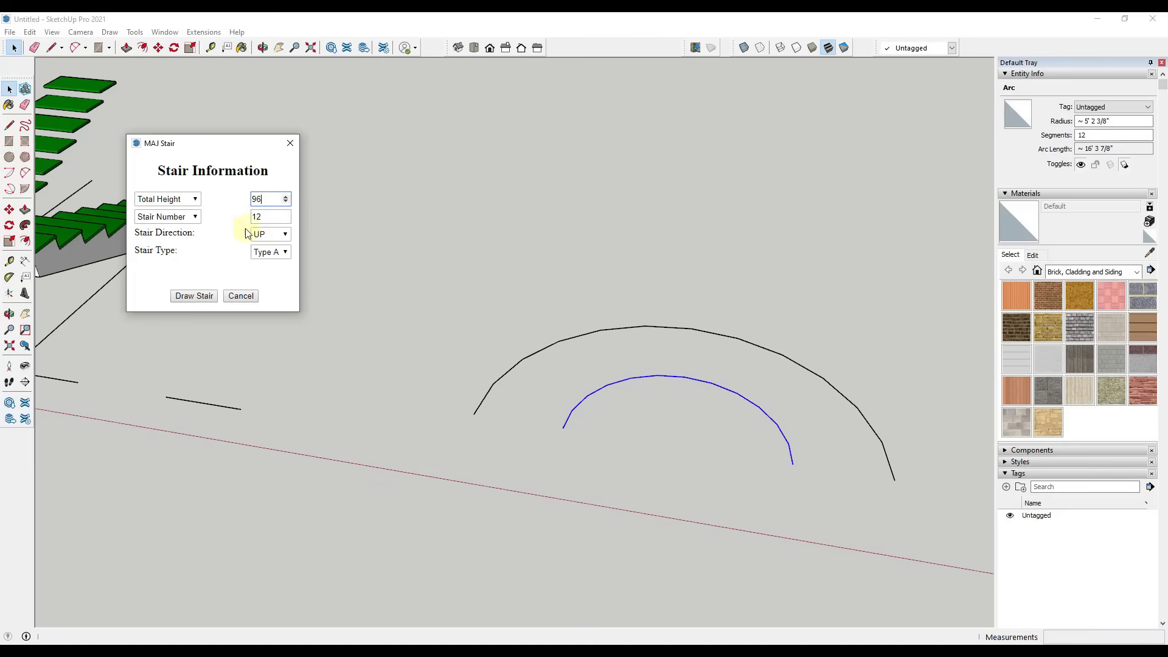
click(267, 252)
click(266, 284)
Start the Type C stair with its first step between the black and blue arc ends
click(189, 296)
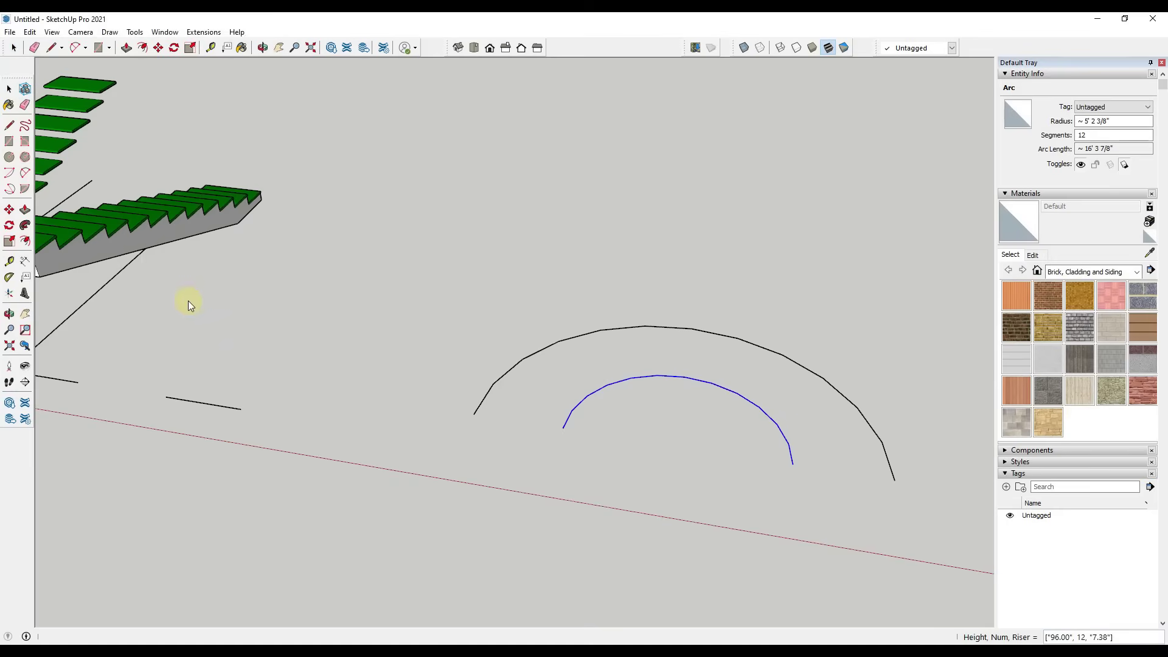
key(l)
click(474, 414)
click(564, 428)
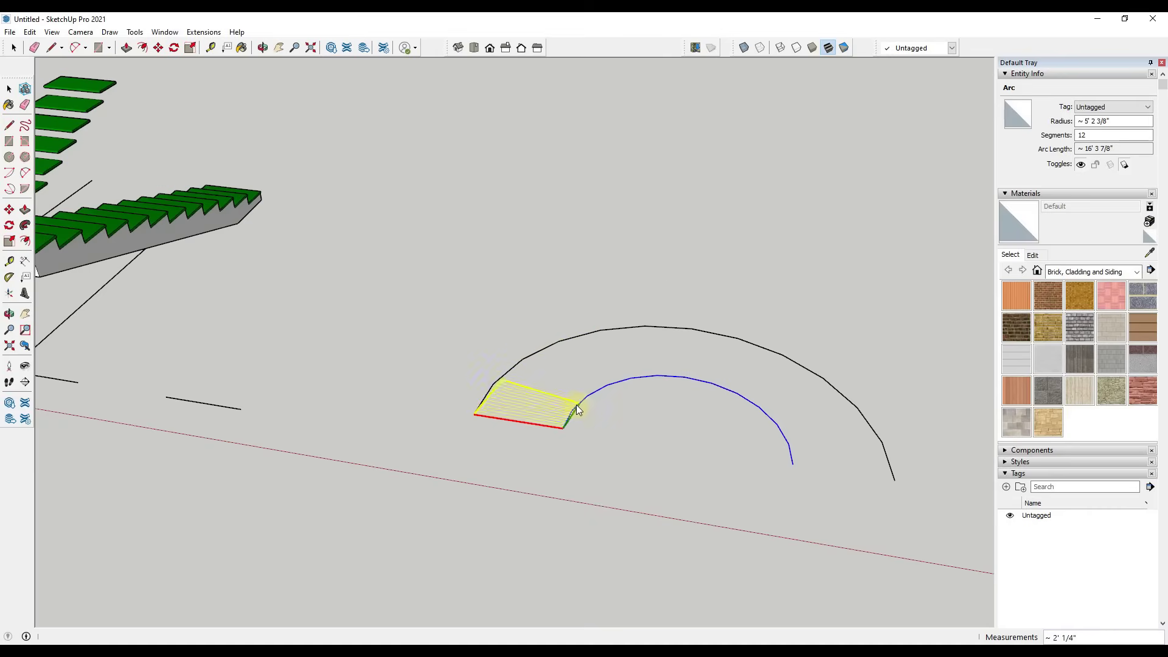
scroll(572, 413, up, 3)
Place step points along the blue arc out to its far end
click(572, 408)
click(593, 386)
click(622, 369)
click(658, 359)
click(698, 356)
click(738, 358)
click(781, 368)
click(817, 382)
click(853, 403)
shift+middle_drag(887, 433, 837, 440)
click(837, 447)
click(848, 480)
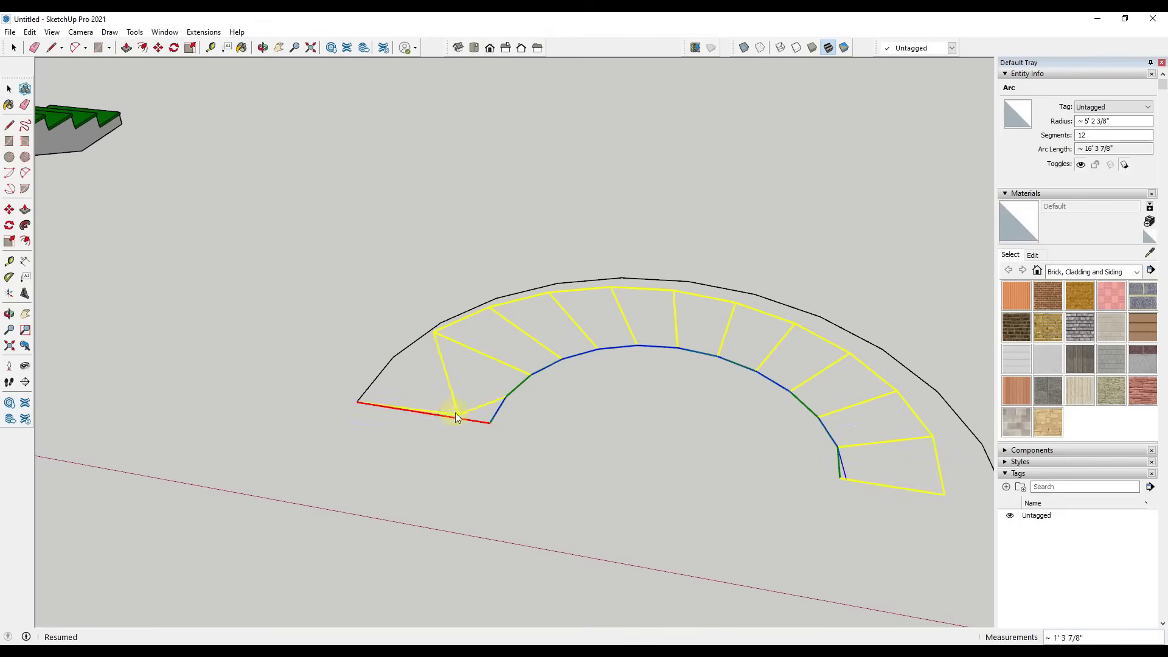
Close the steps at the arc ends, generate the green 3D treads, and orbit to inspect
click(555, 418)
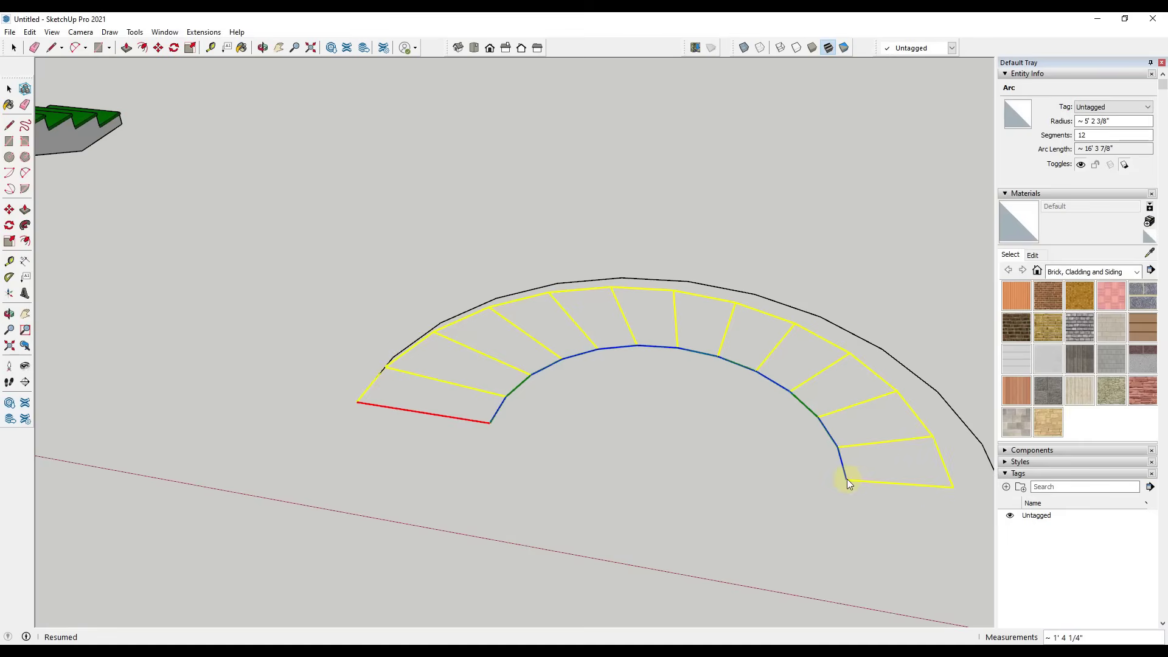
scroll(851, 480, up, 2)
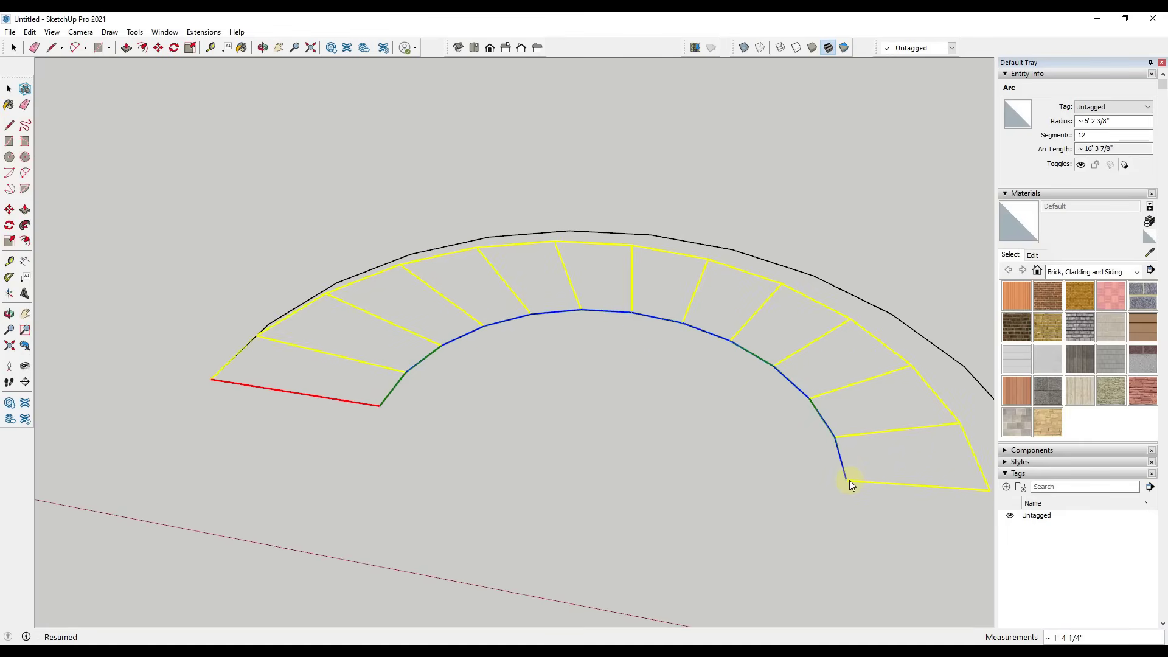
click(849, 480)
scroll(714, 446, down, 2)
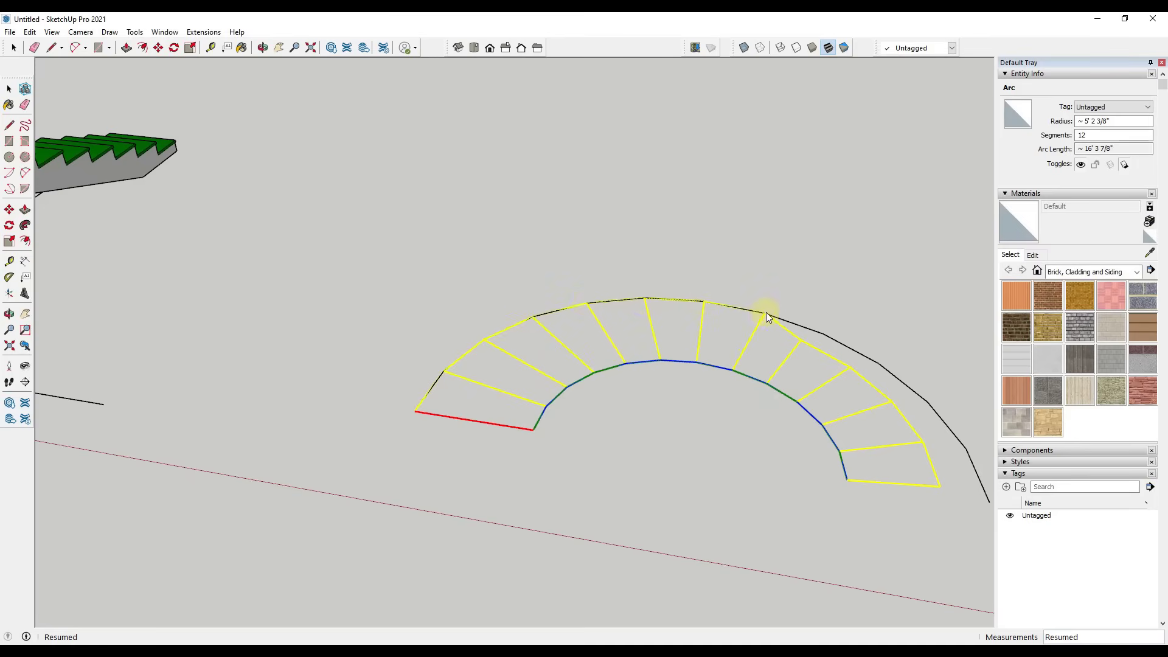
shift+middle_drag(873, 361, 754, 362)
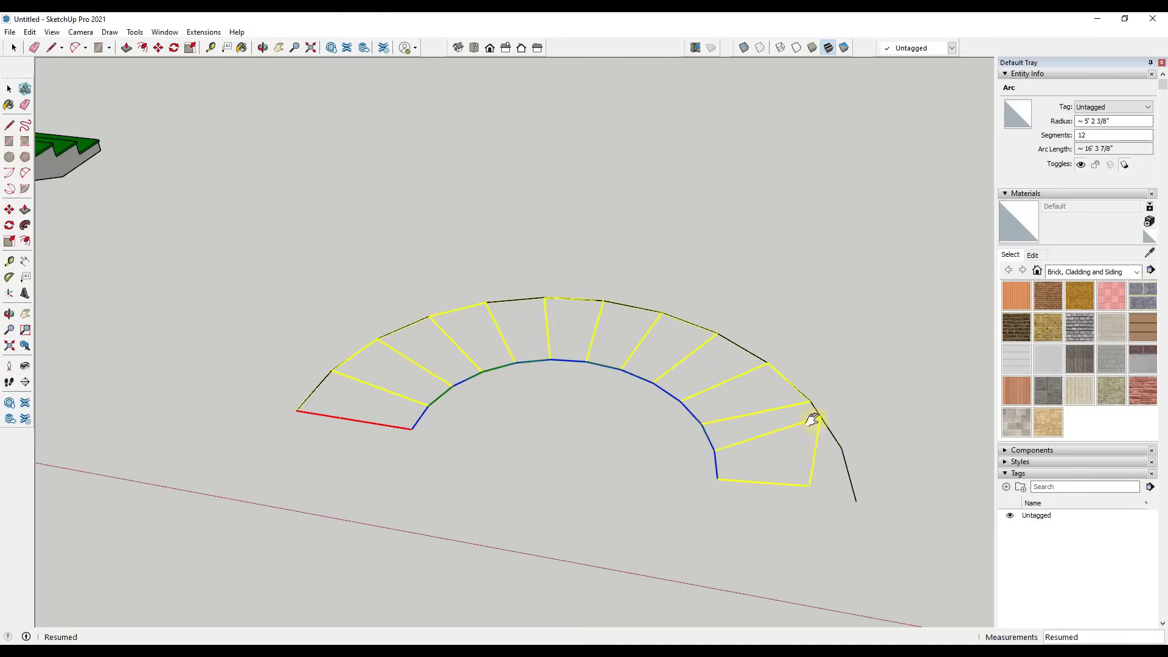
click(856, 503)
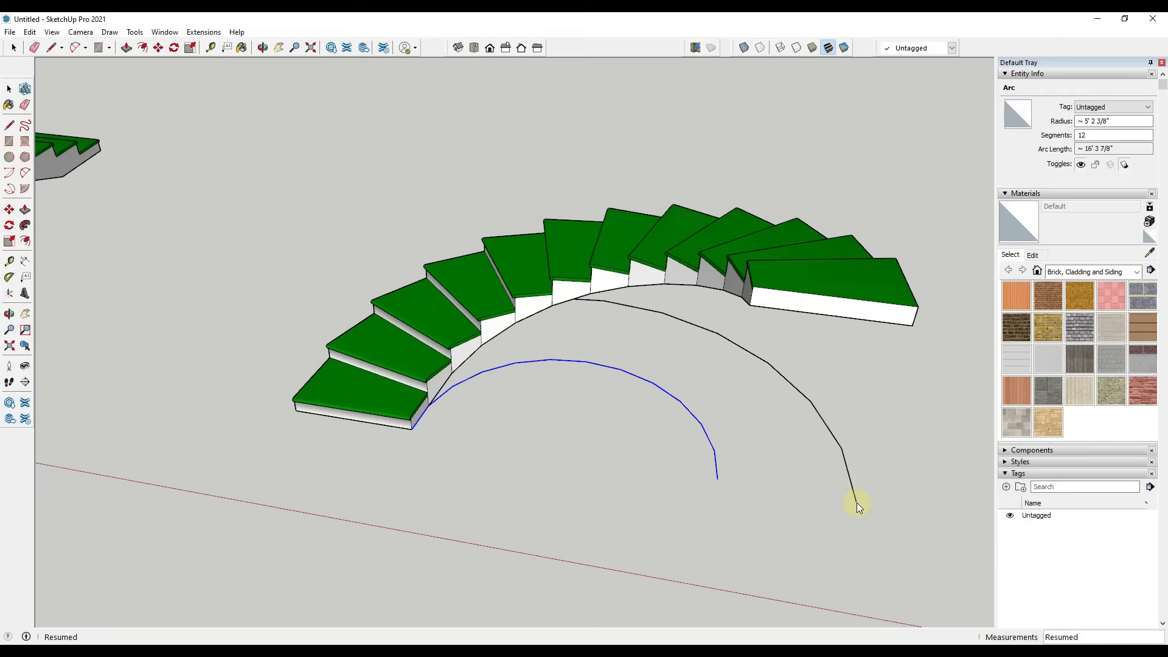
scroll(664, 394, down, 3)
middle_drag(698, 398, 930, 377)
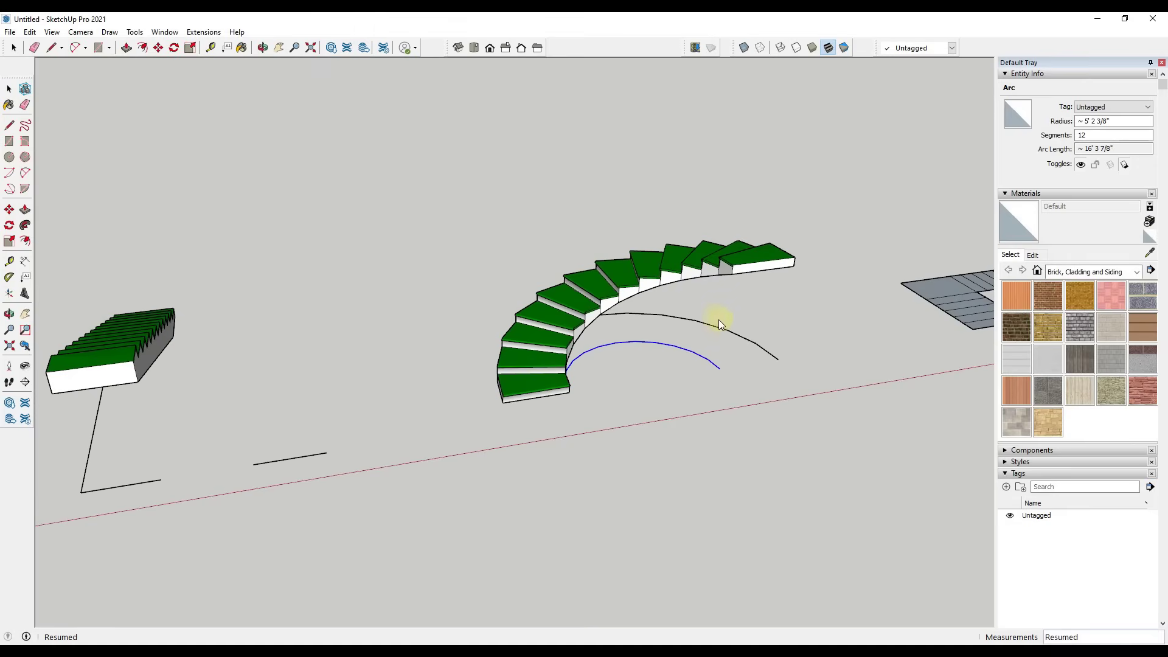
middle_drag(758, 336, 340, 396)
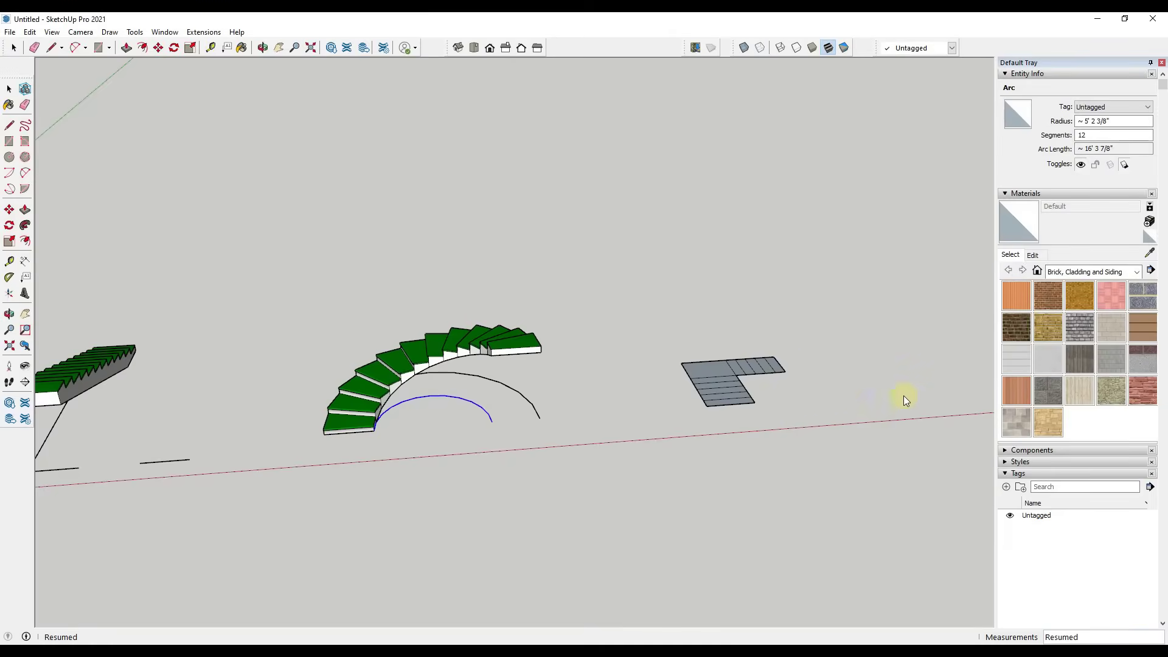
scroll(942, 396, up, 4)
middle_drag(926, 400, 739, 449)
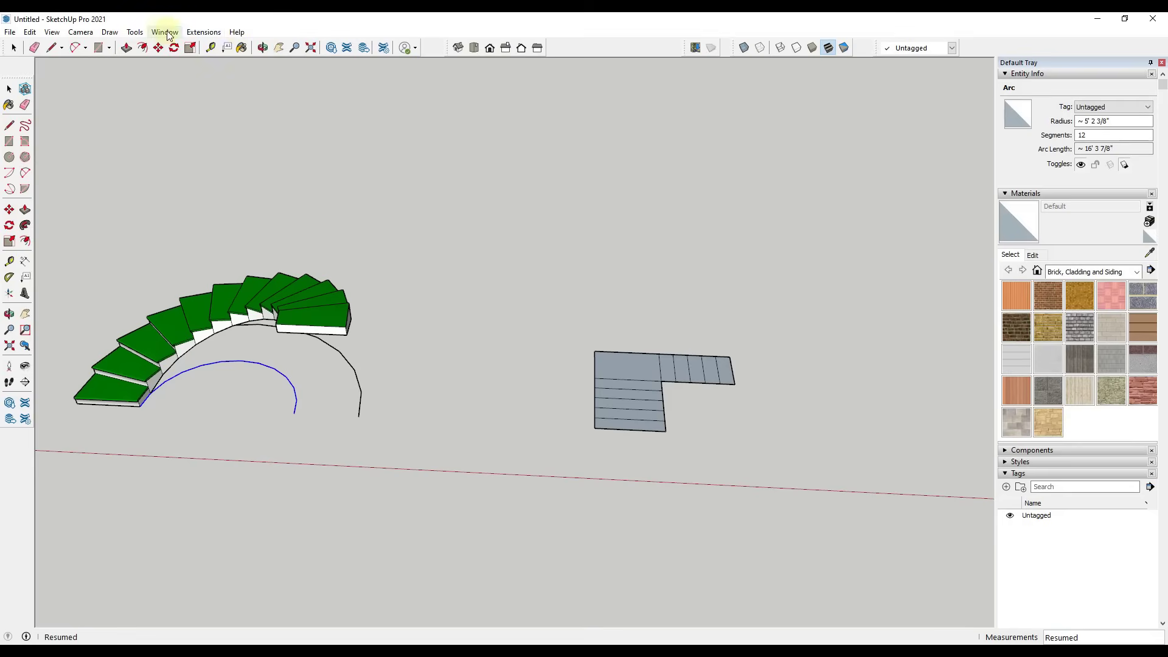
Set MAJ Stair to total height 96 and 11 steps
click(203, 31)
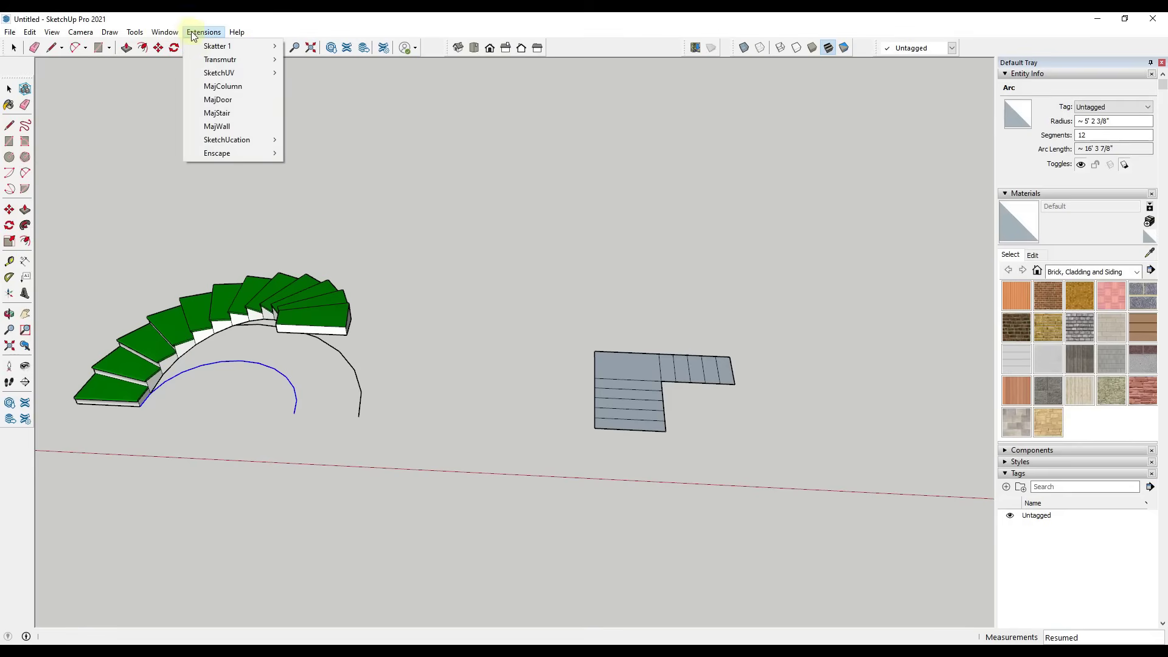
click(232, 114)
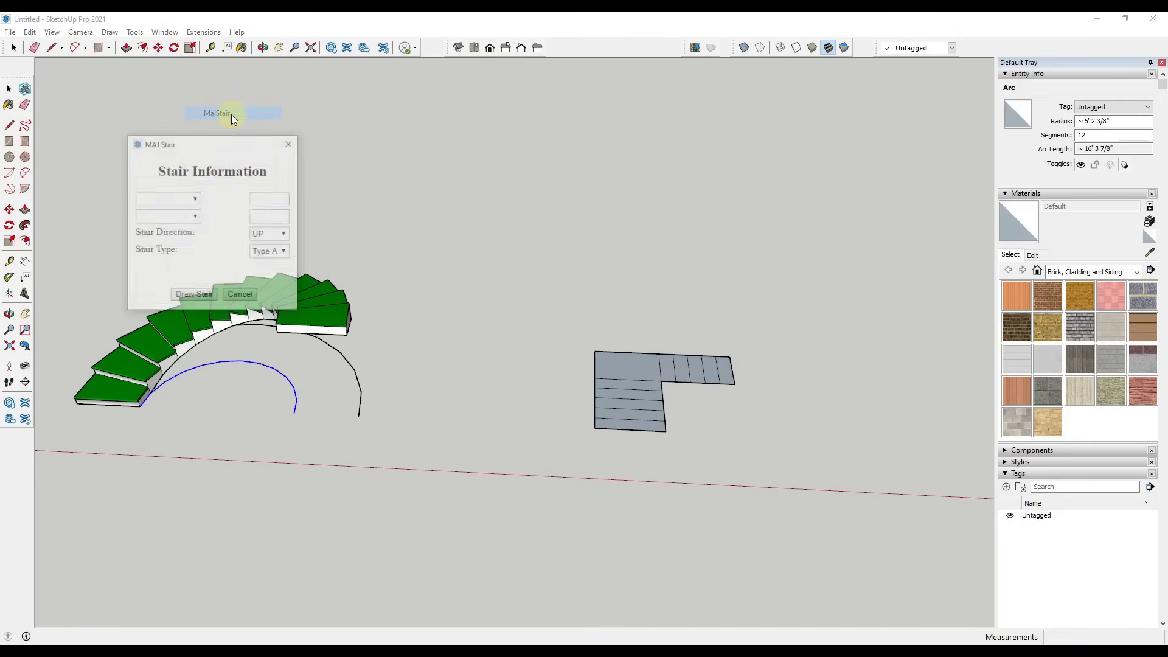
double_click(268, 199)
text(96)
key(Tab)
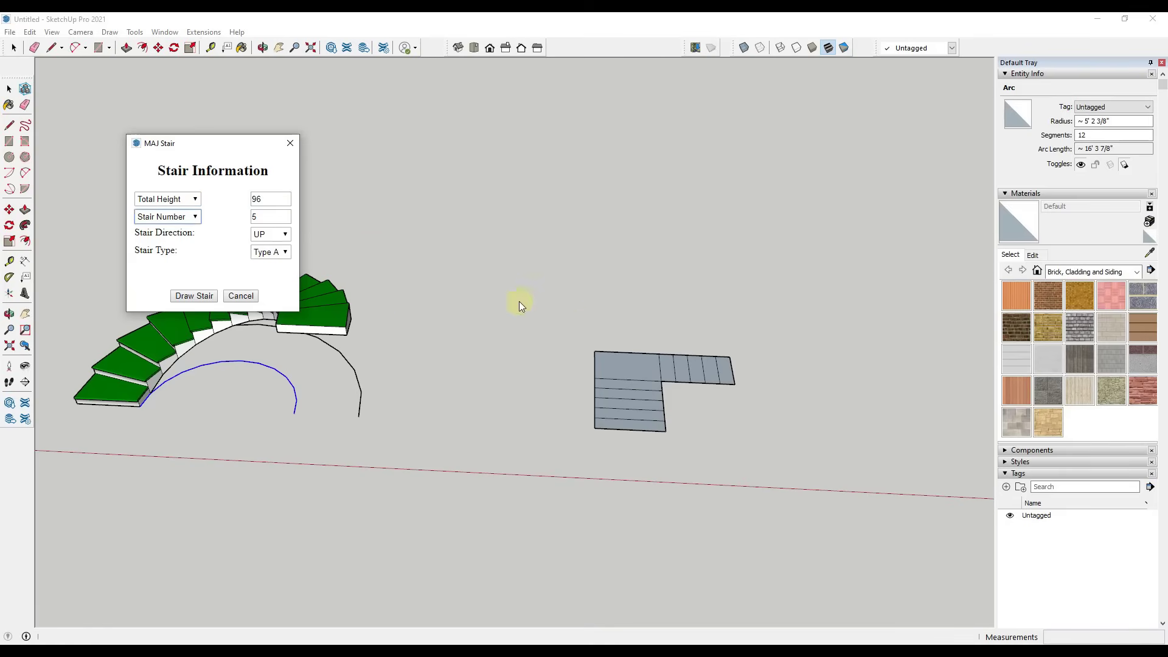
double_click(263, 217)
text(11)
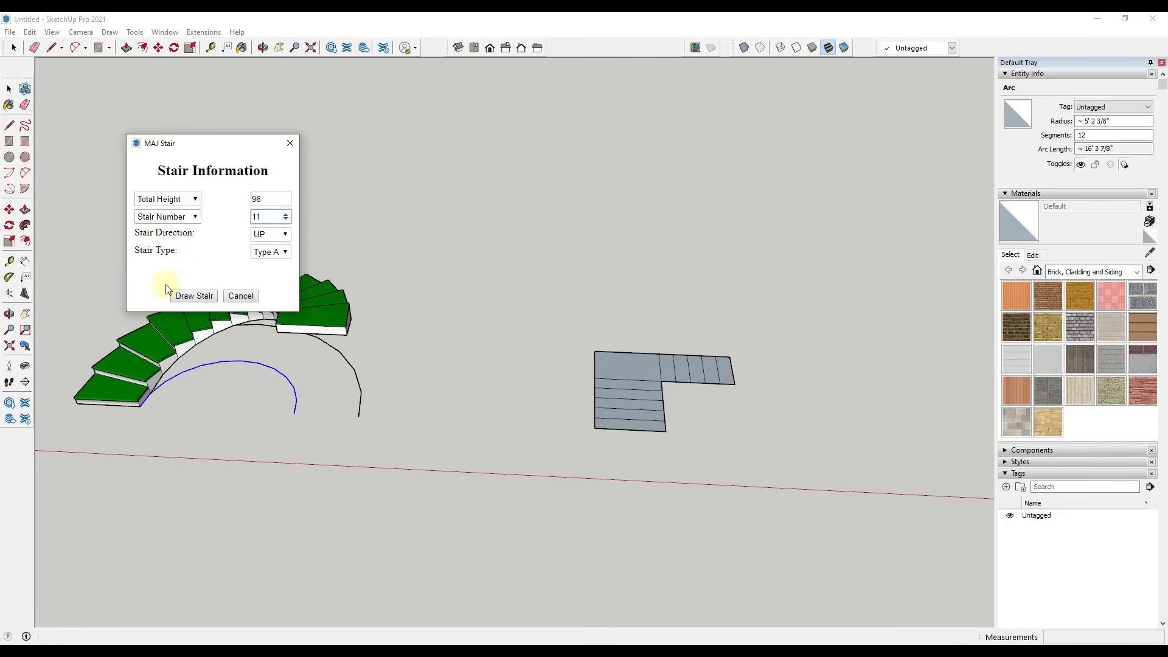
click(195, 296)
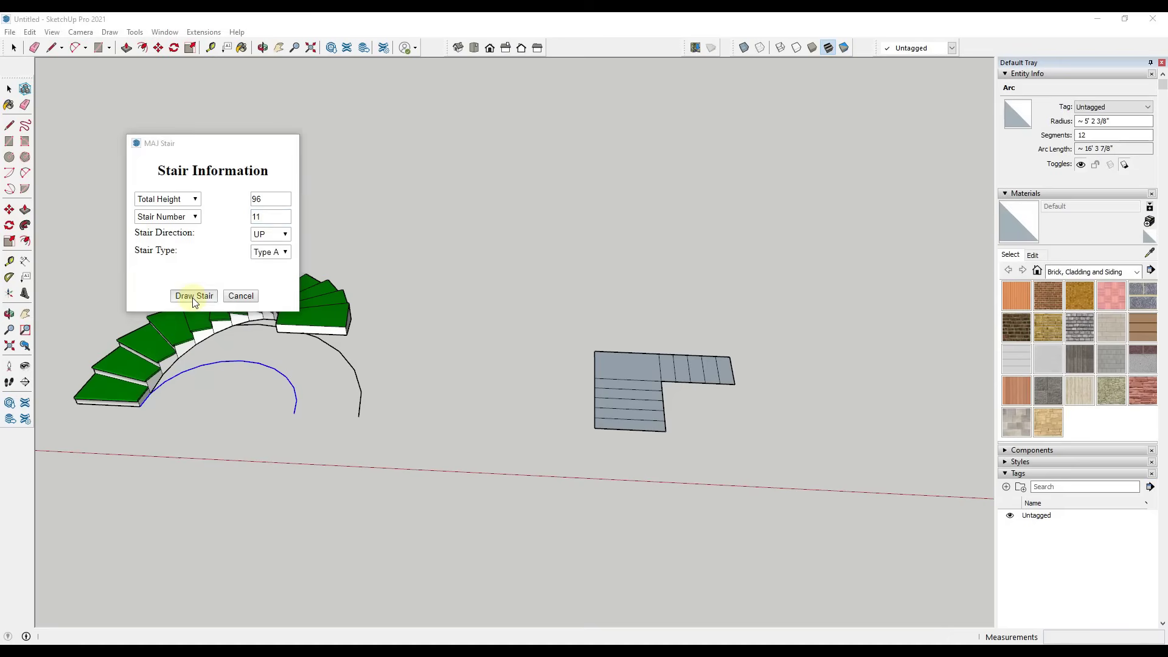
Lay the turning stair over the grey L-shaped footprint from its corner and finish it as 3D treads
click(658, 442)
click(592, 437)
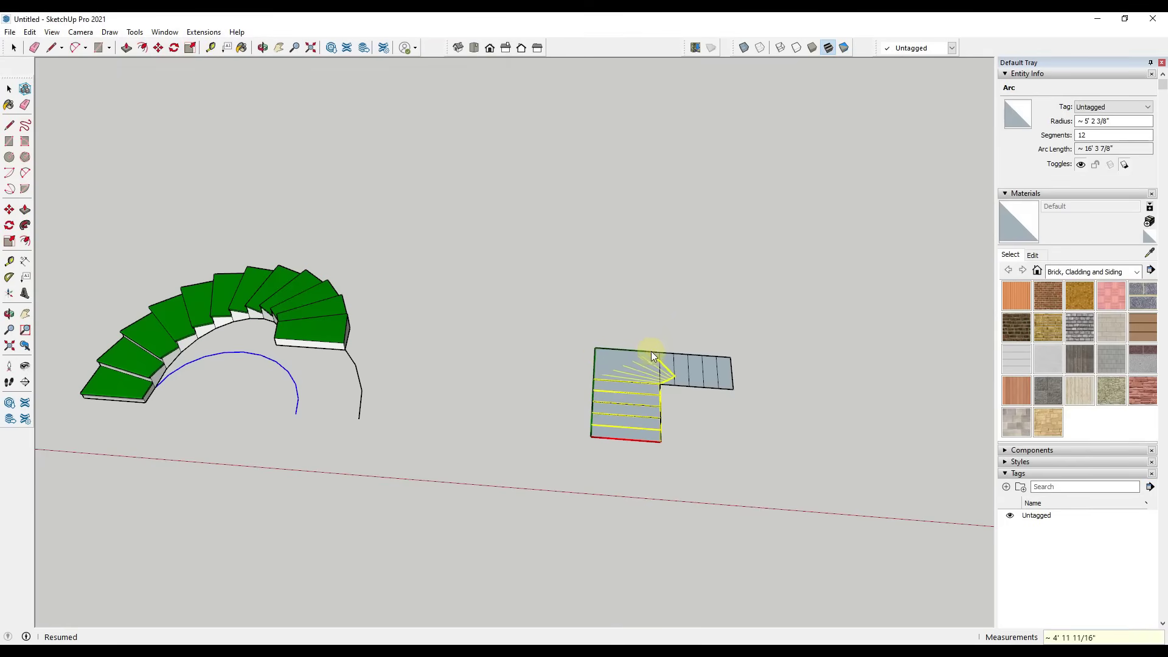
scroll(659, 360, up, 3)
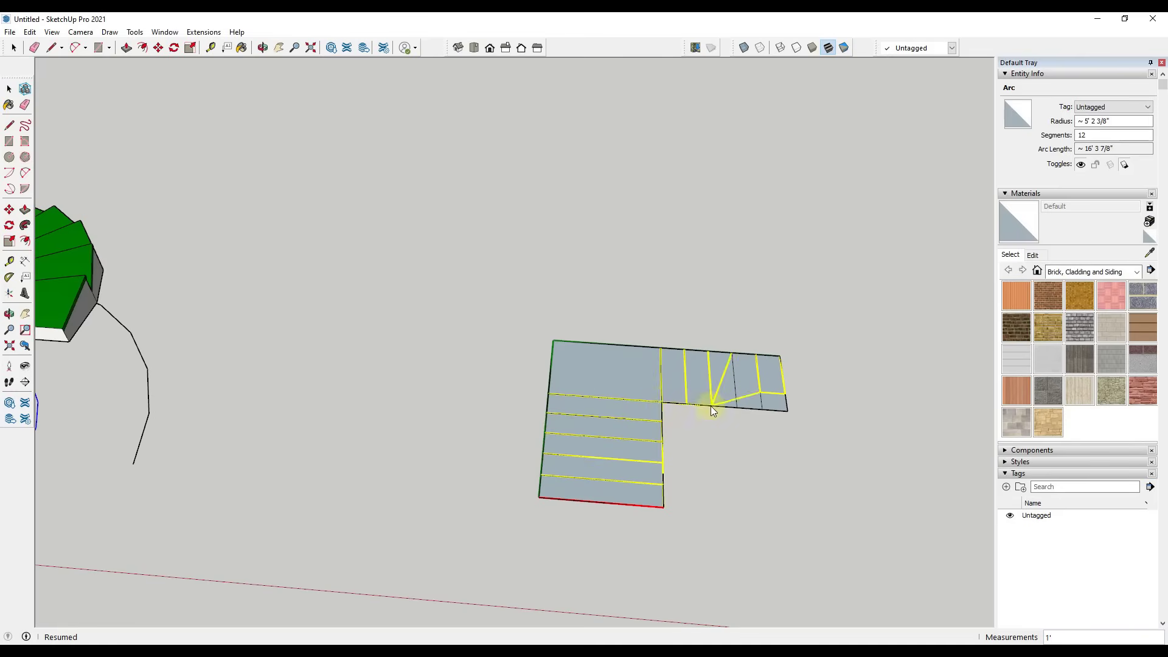
click(787, 411)
middle_drag(787, 411, 737, 255)
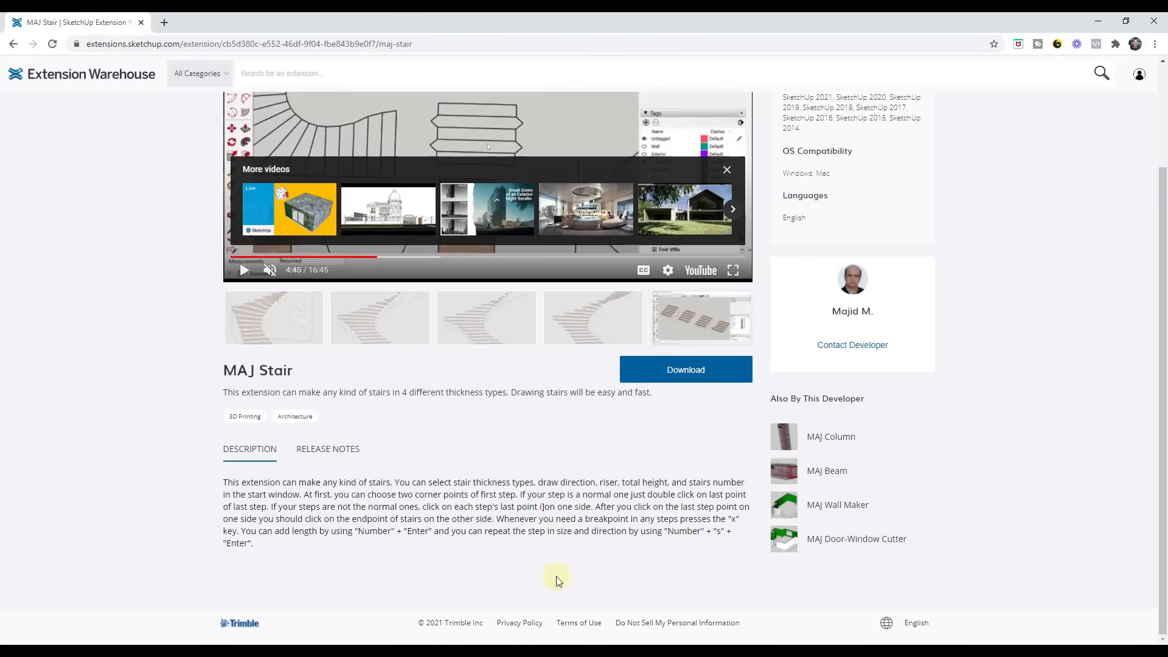
Skim the MAJ Stair demo video forward through 6:05 and 10:16 to 12:01
scroll(530, 515, up, 2)
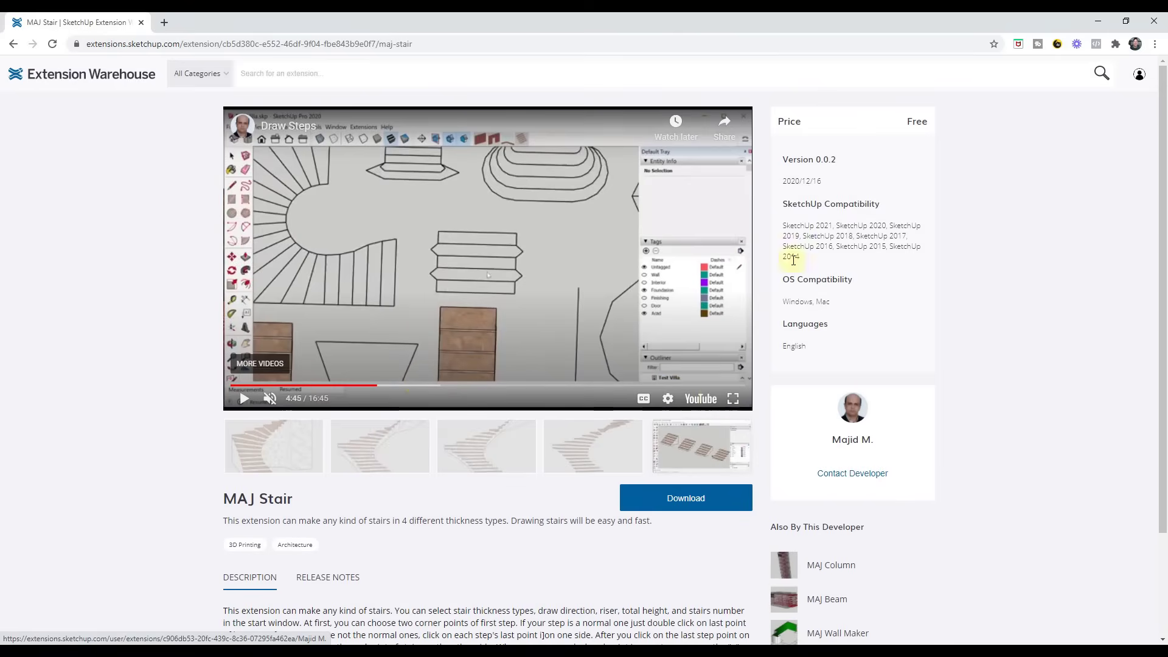
click(417, 385)
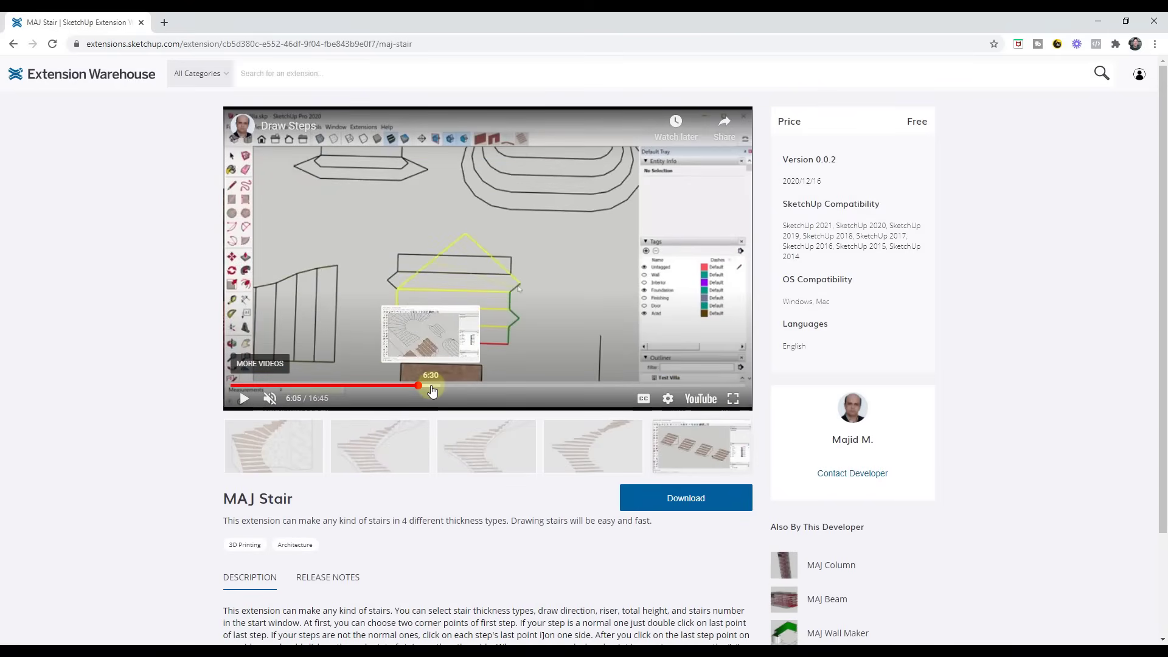
drag(432, 391, 499, 389)
click(546, 384)
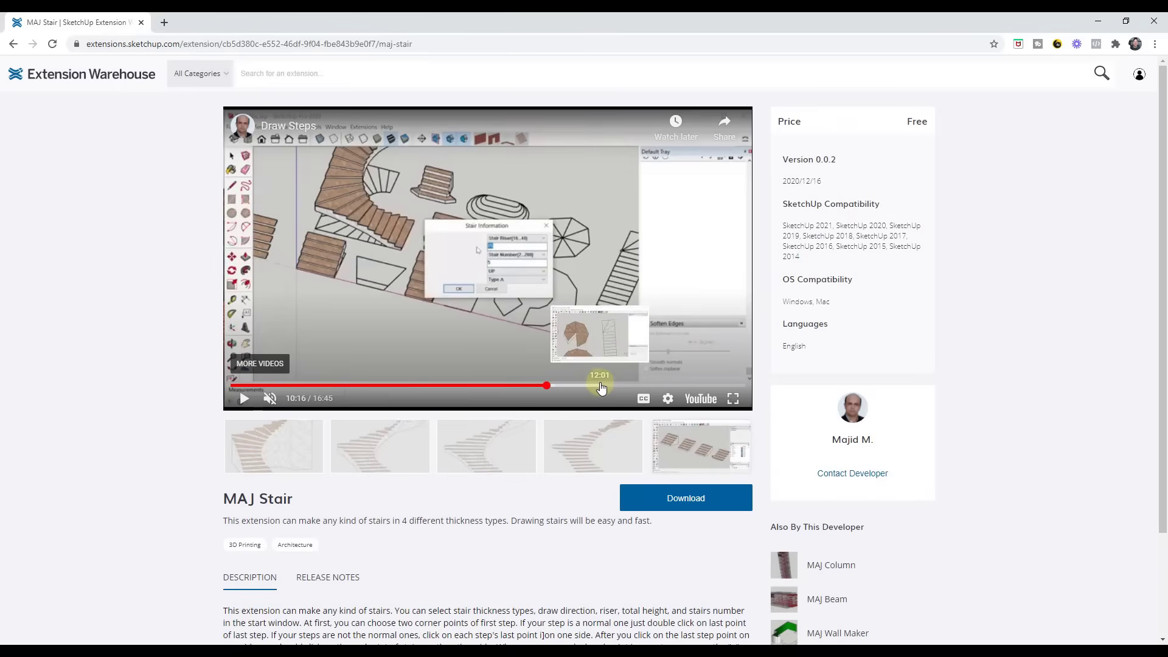
click(600, 386)
scroll(545, 278, down, 2)
scroll(530, 286, up, 2)
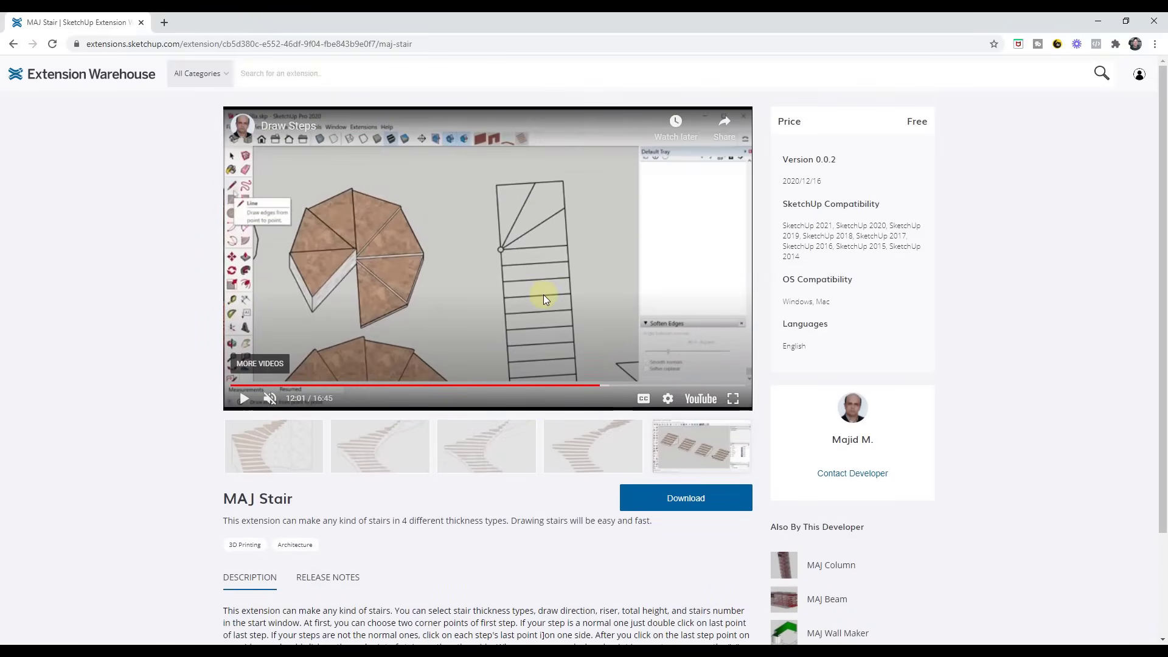